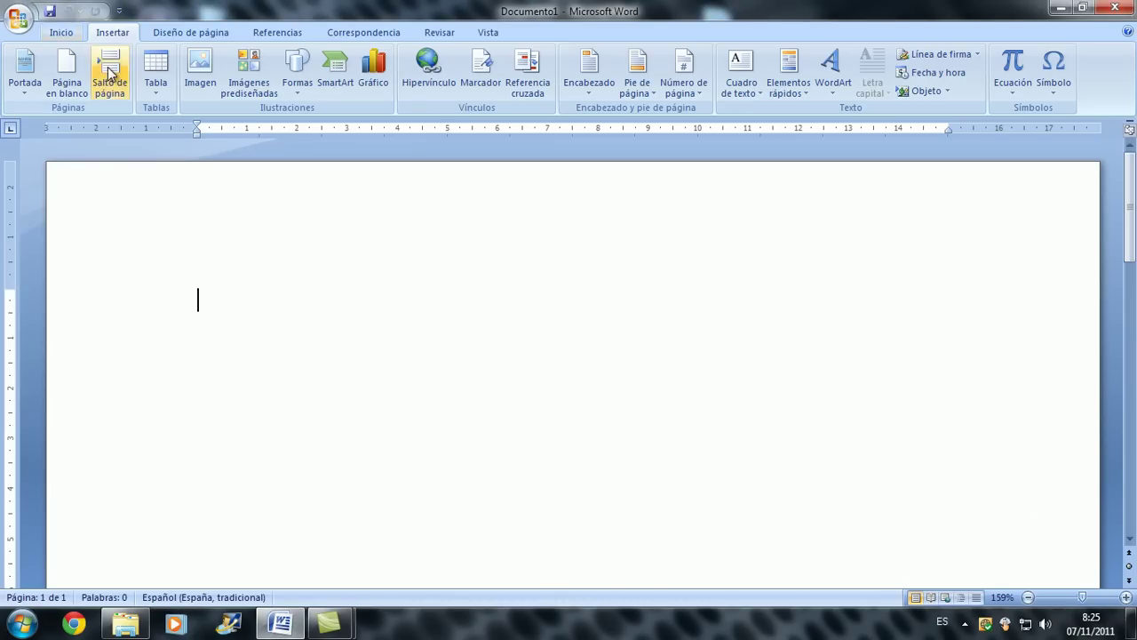
# - Insert the Sobrepasar cover page from the Insertar tab's Portada gallery
pyautogui.click(62, 33)
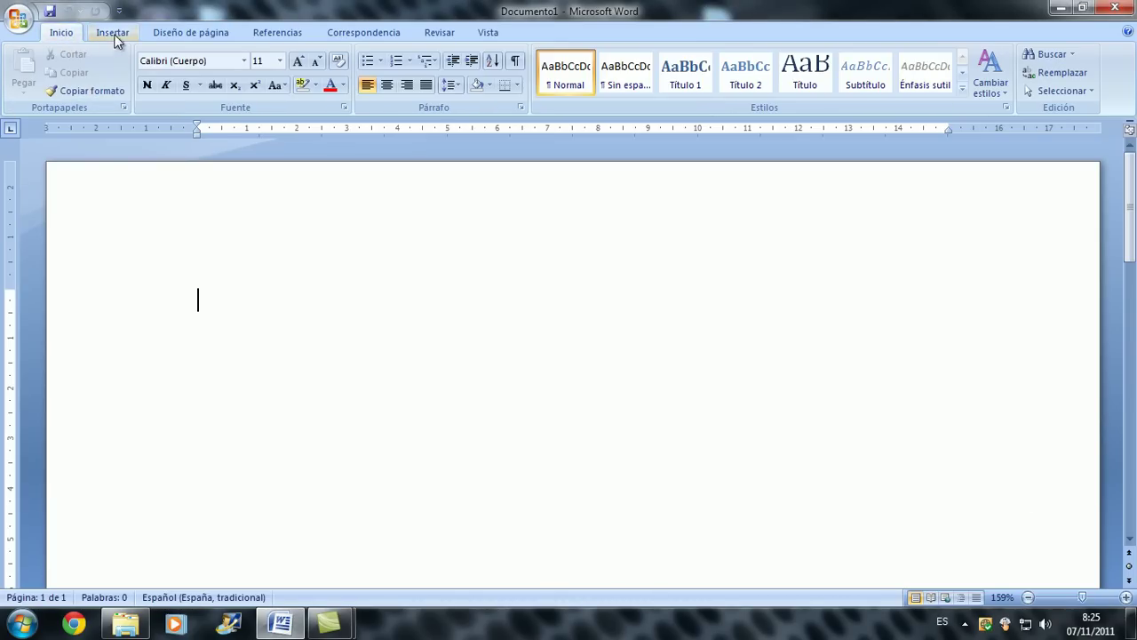
pyautogui.click(113, 36)
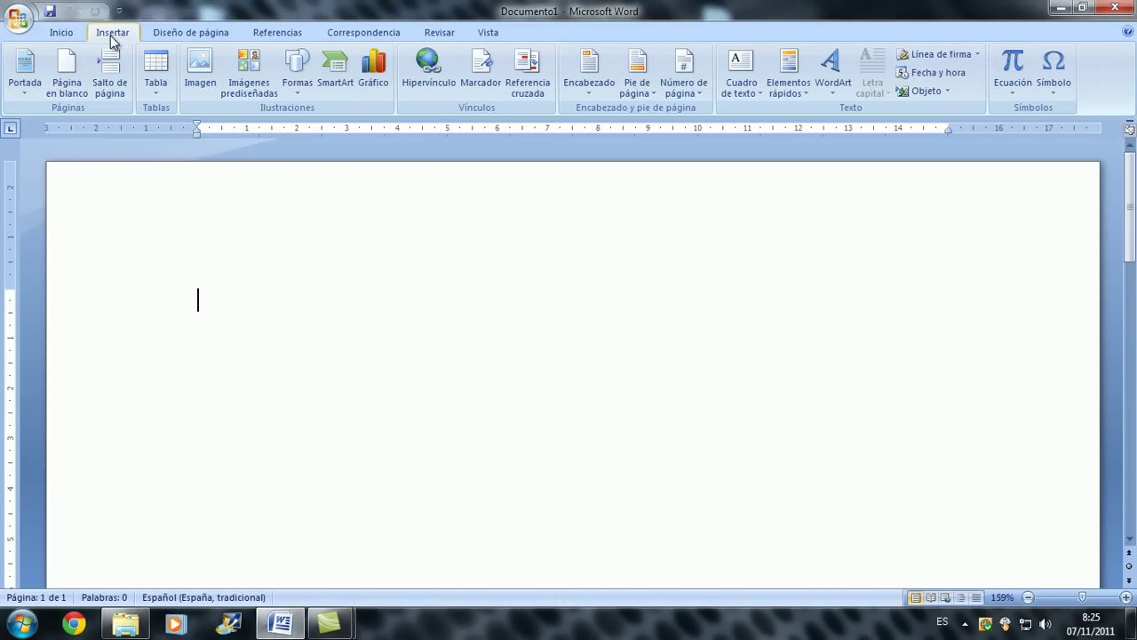
pyautogui.click(27, 71)
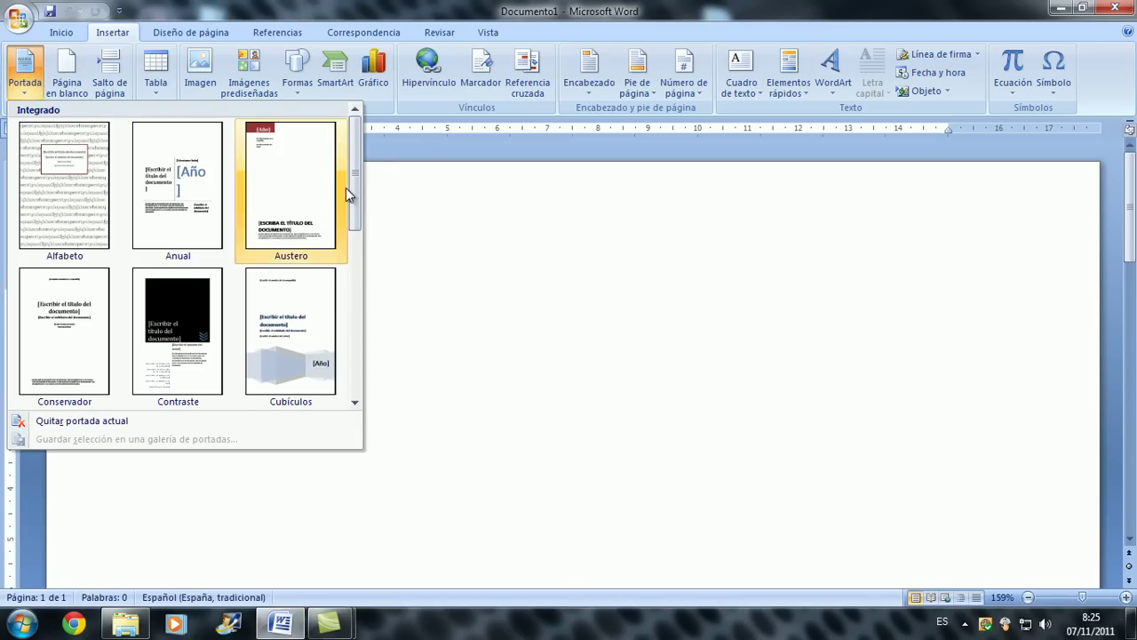
pyautogui.moveTo(358, 177); pyautogui.dragTo(373, 290)
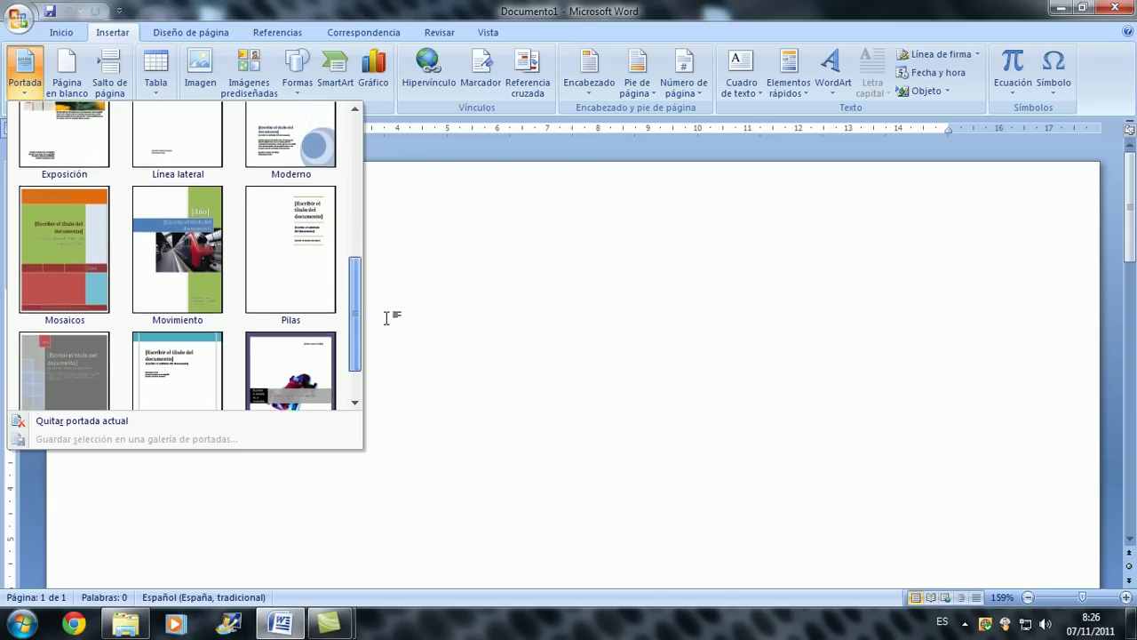
pyautogui.moveTo(373, 290); pyautogui.dragTo(400, 345)
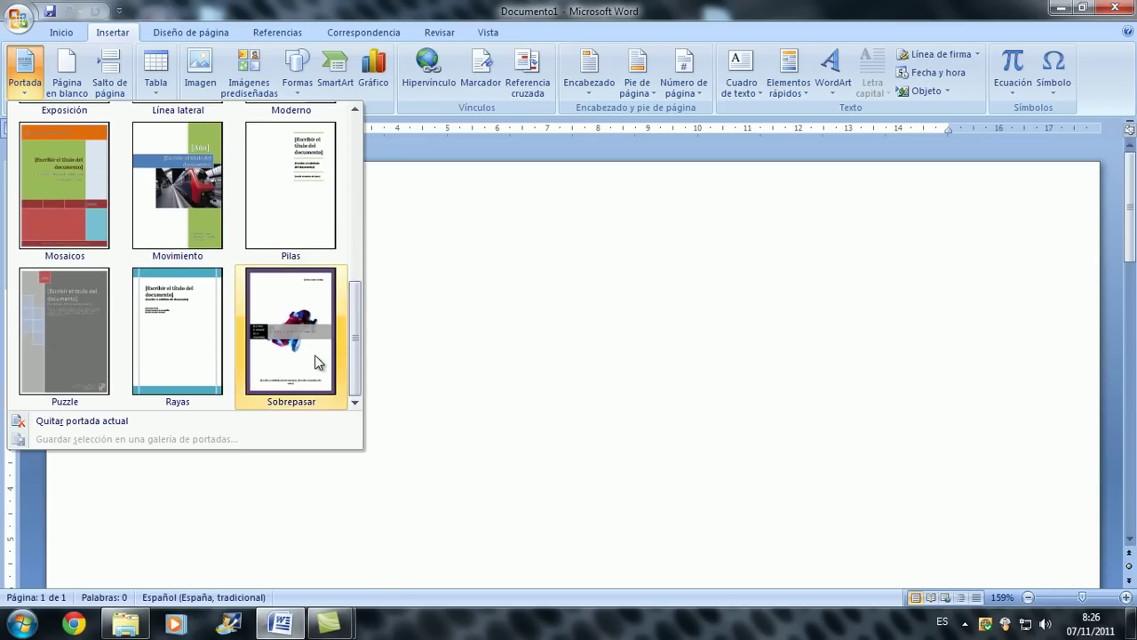
pyautogui.click(316, 357)
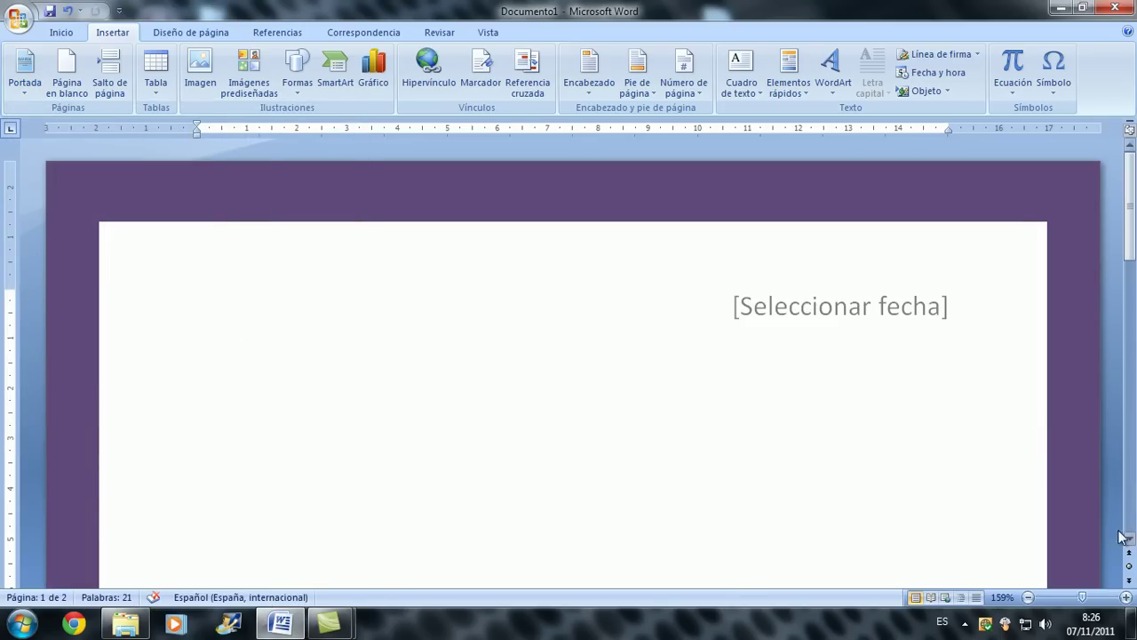
# - Set the cover's date field to 7 November 2011 (7/11/2011) using its calendar
pyautogui.moveTo(1128, 252)
pyautogui.mouseDown()
pyautogui.moveTo(1130, 324)
pyautogui.moveTo(1116, 328)
pyautogui.moveTo(1116, 236)
pyautogui.mouseUp()
pyautogui.click(938, 305)
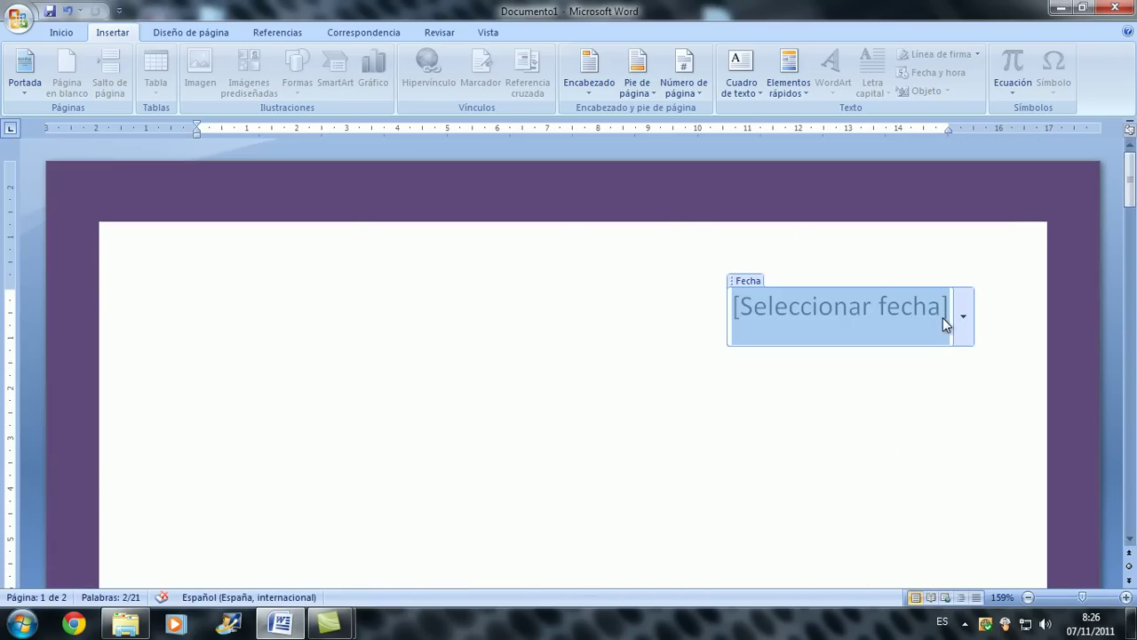
pyautogui.click(968, 325)
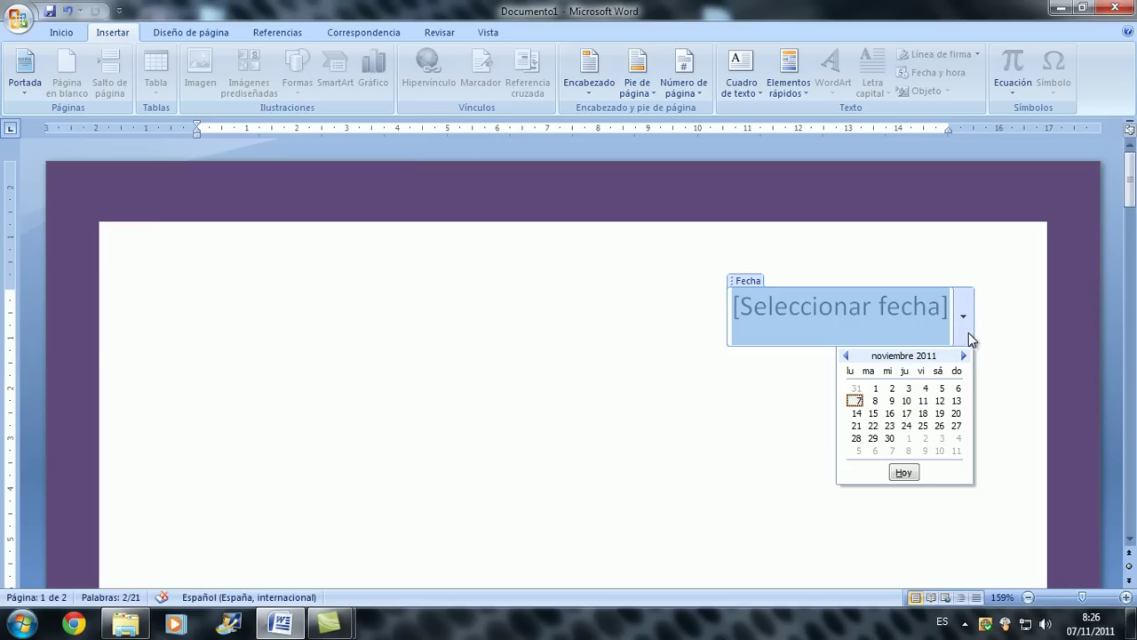
pyautogui.click(855, 399)
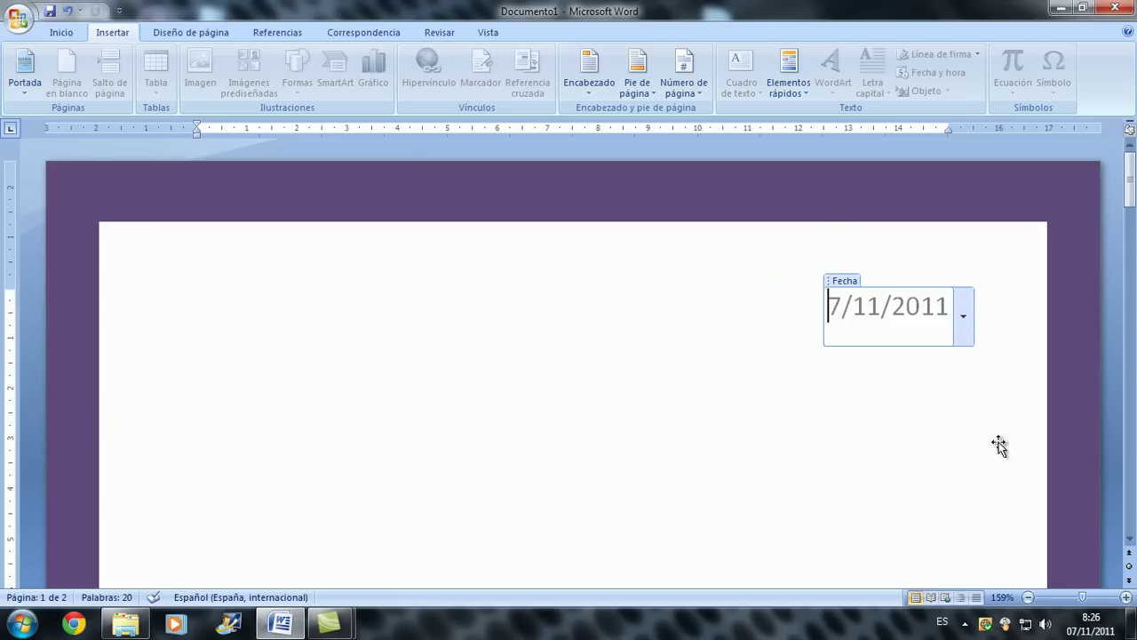
# - Enter the author's name in the cover's company-name box
pyautogui.scroll(-5, 1004, 438)
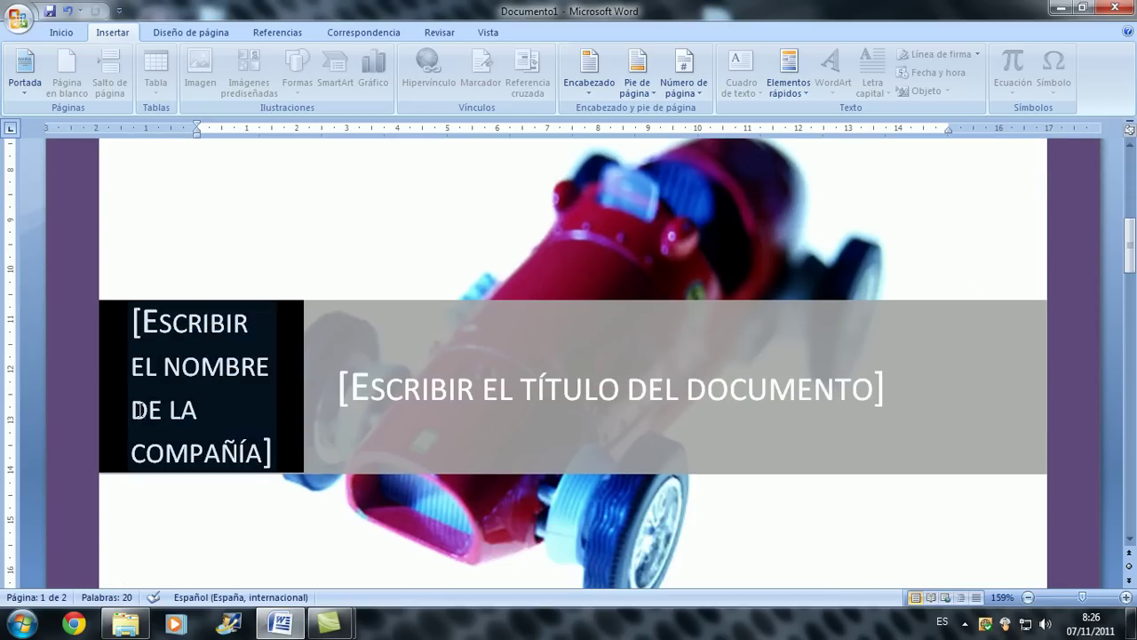
pyautogui.click(181, 349)
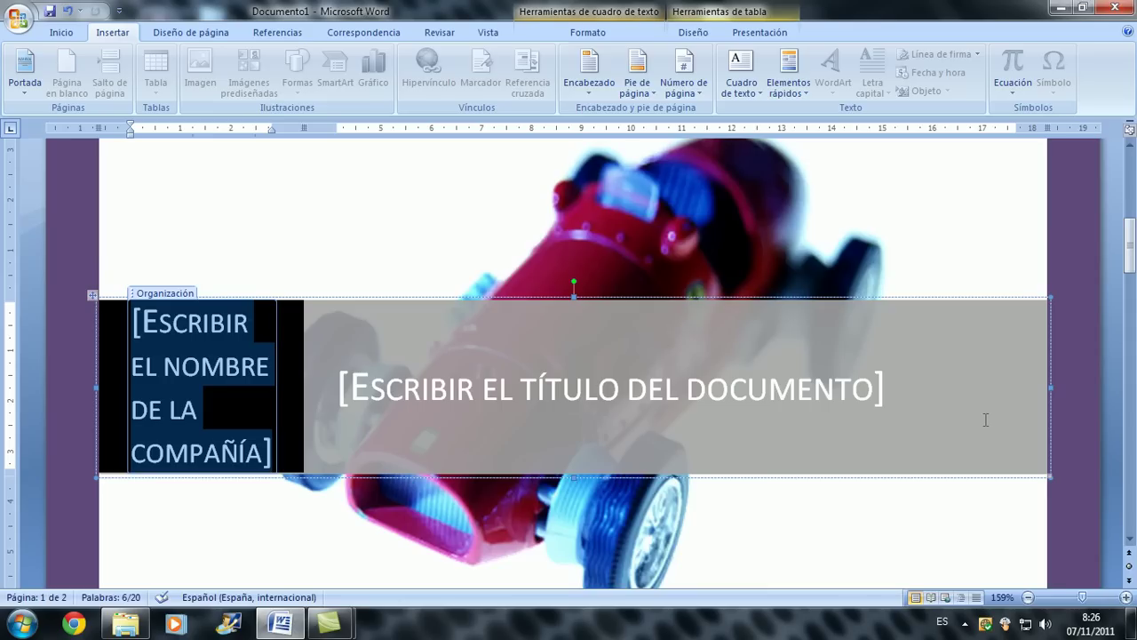
pyautogui.write('Jua')
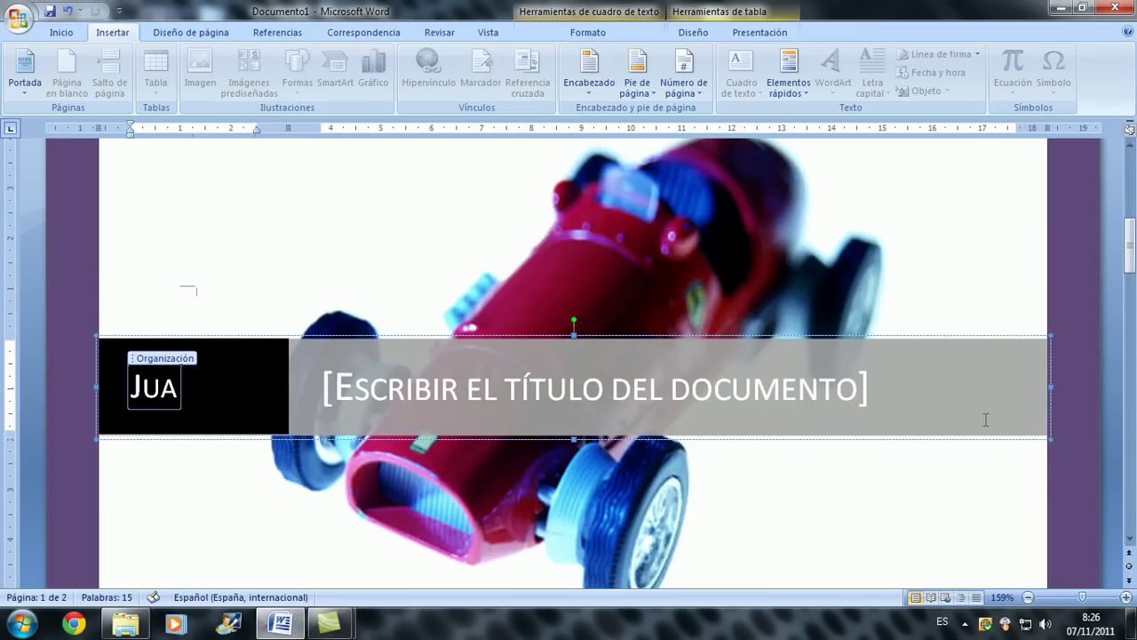
pyautogui.write('n Cruz')
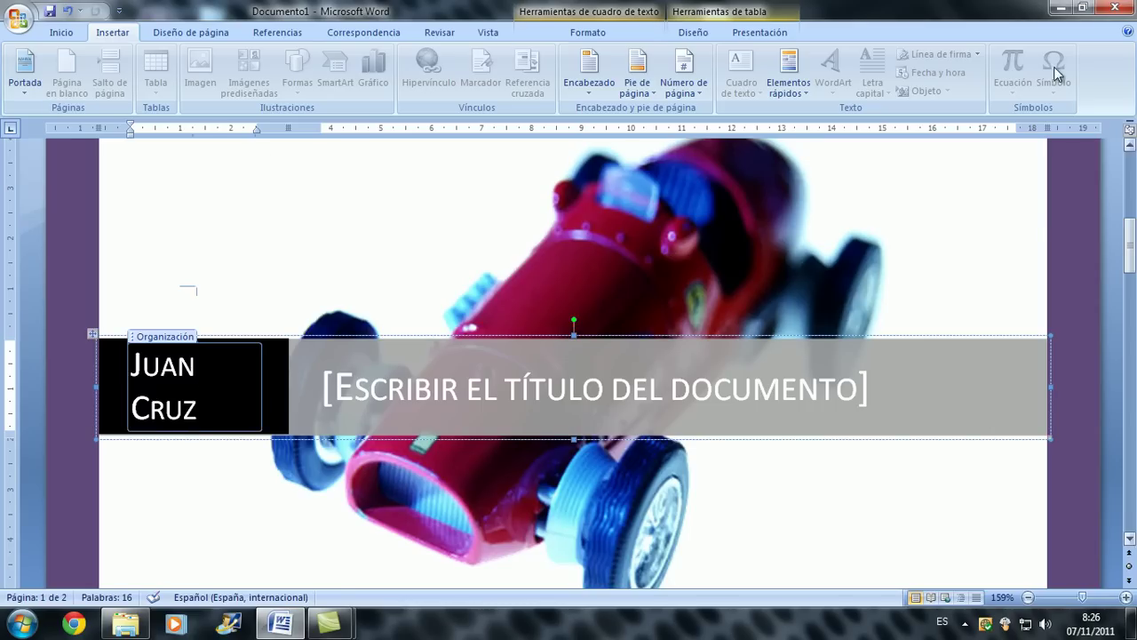
# - Type the cover title 'Redes. Administrar y Compartir.', correcting the typos
pyautogui.click(702, 391)
pyautogui.click(835, 376)
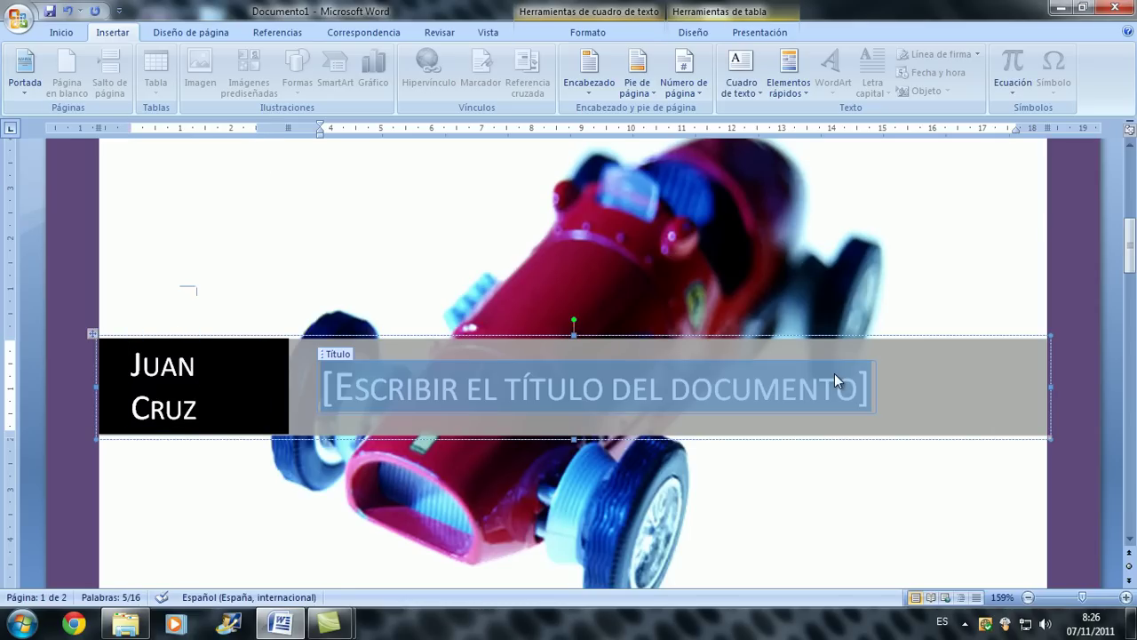
pyautogui.write('Reda')
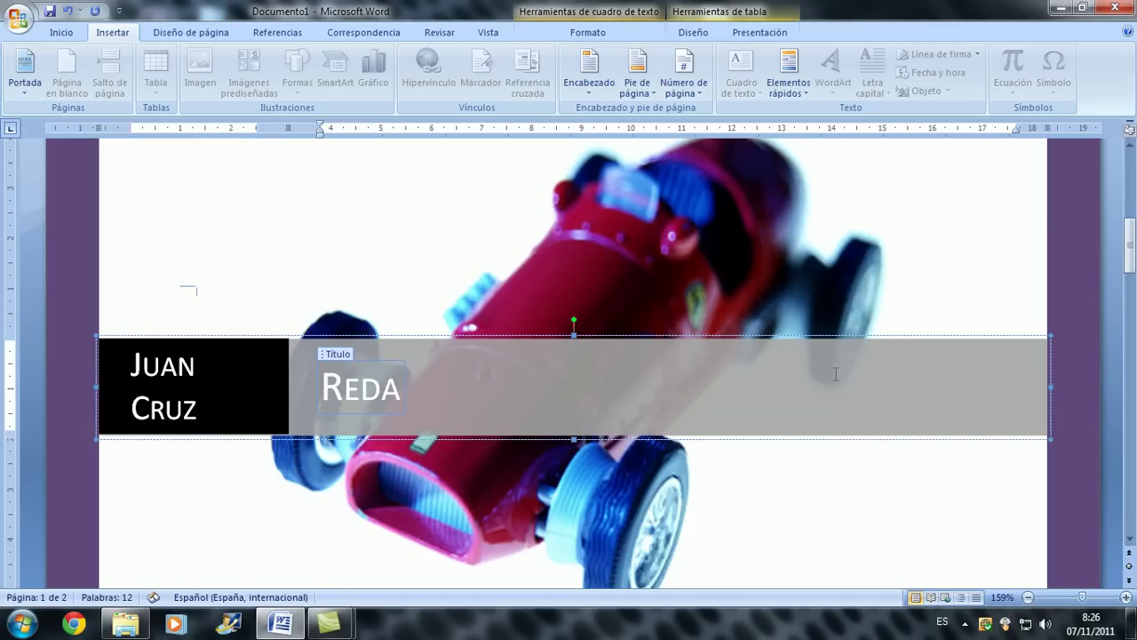
pyautogui.press('BackSpace')
pyautogui.write('es')
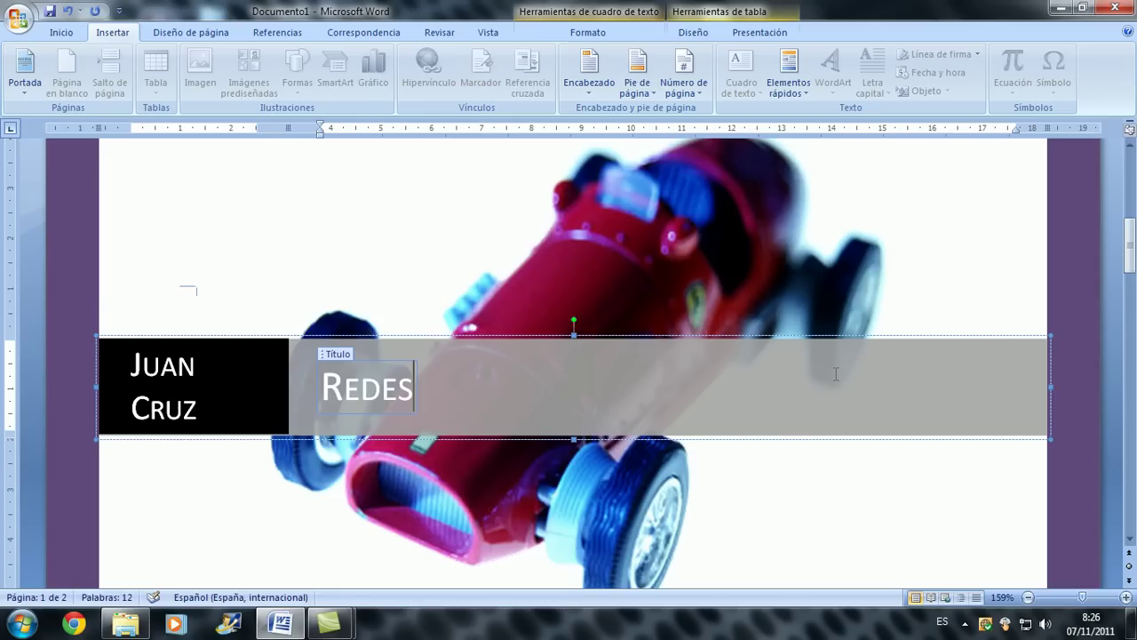
pyautogui.write('. Administr')
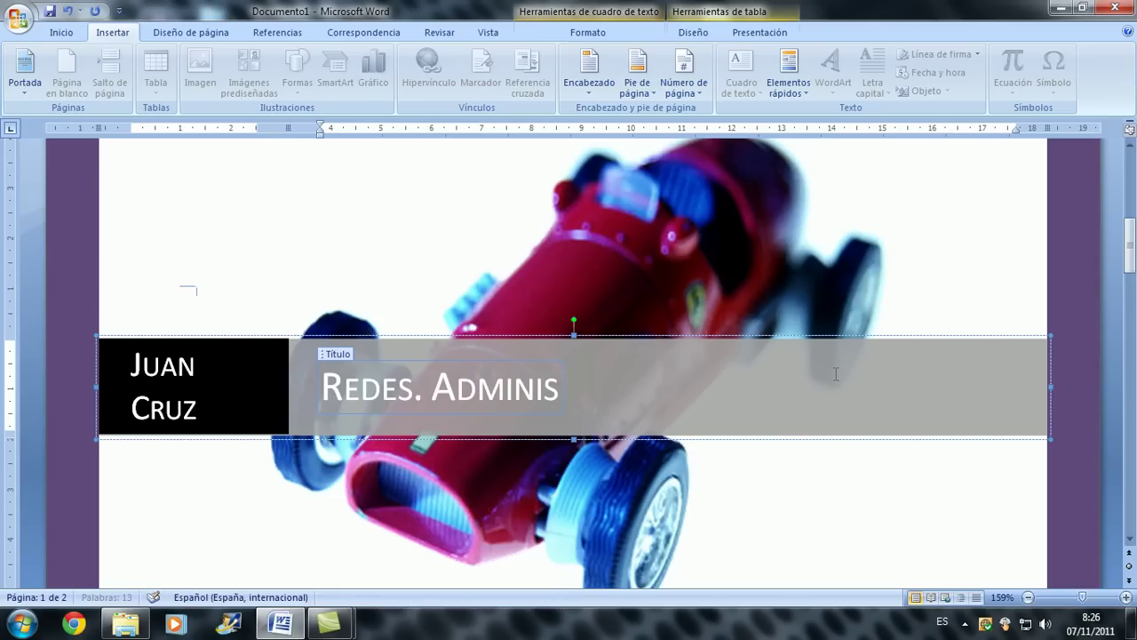
pyautogui.write('ar y Comps')
pyautogui.press('BackSpace')
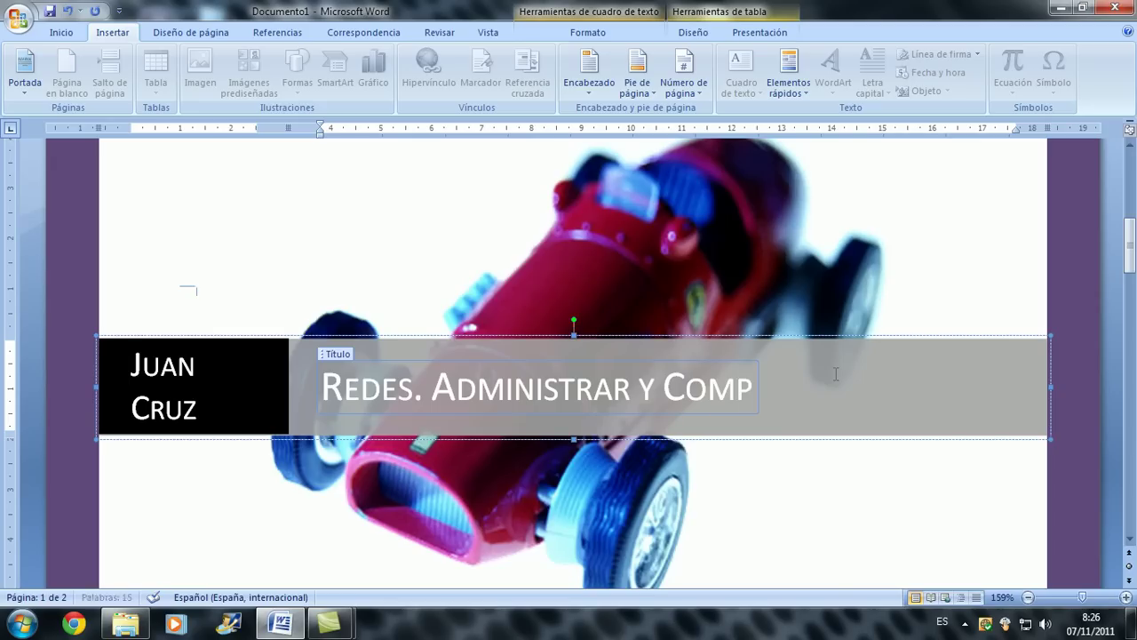
pyautogui.write('artir')
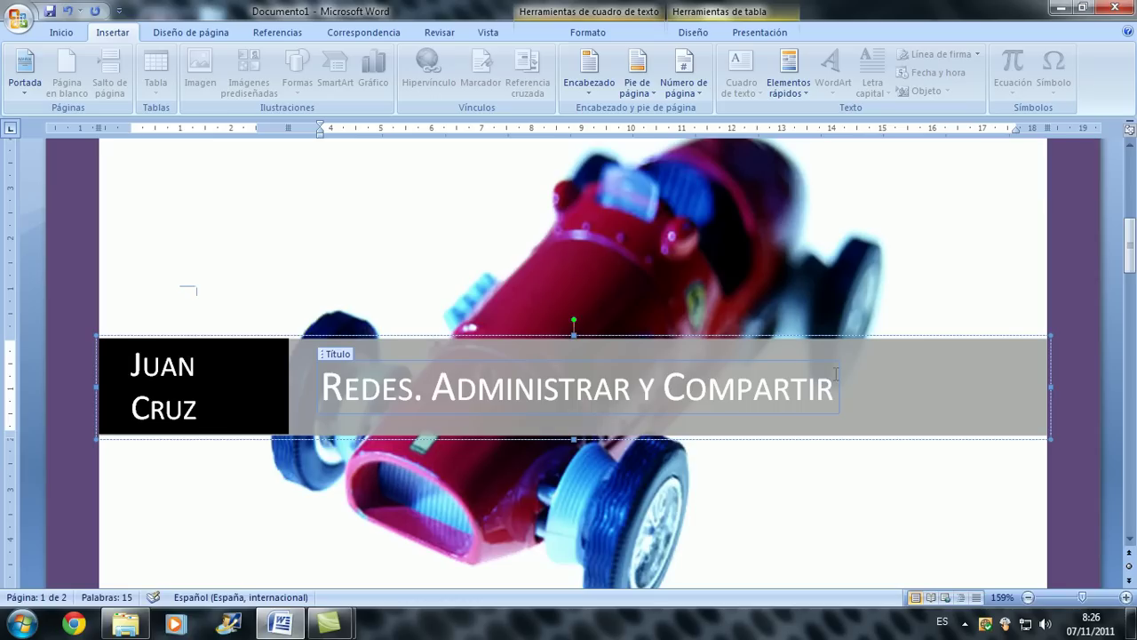
pyautogui.write('.')
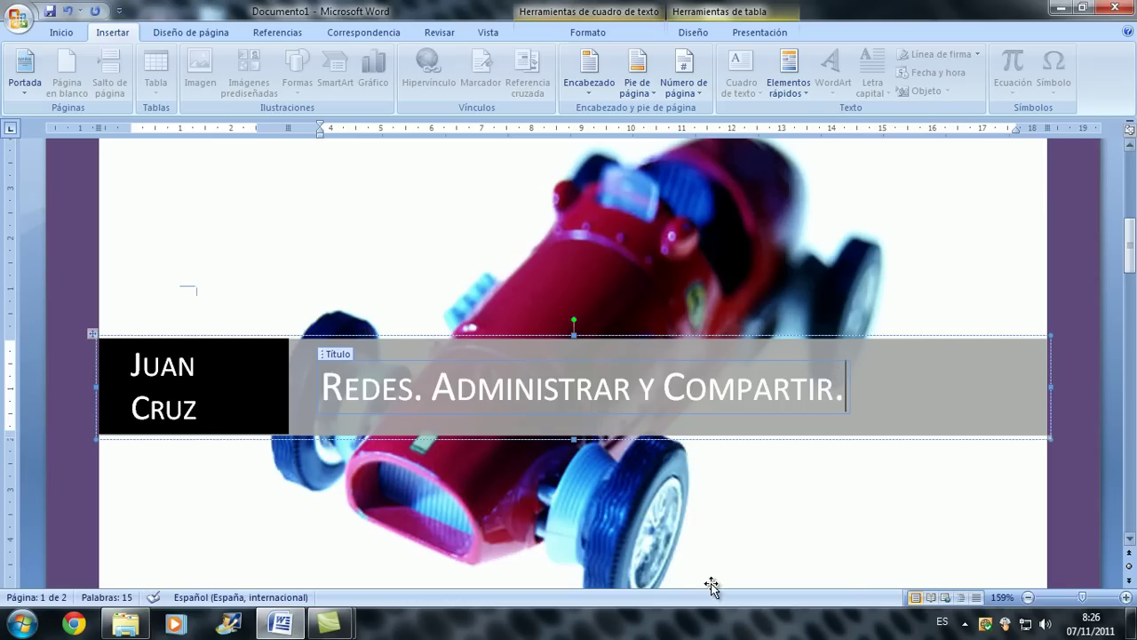
pyautogui.scroll(-1, 749, 91)
pyautogui.scroll(-1, 749, 91)
pyautogui.scroll(-3, 660, 426)
pyautogui.scroll(-8, 657, 425)
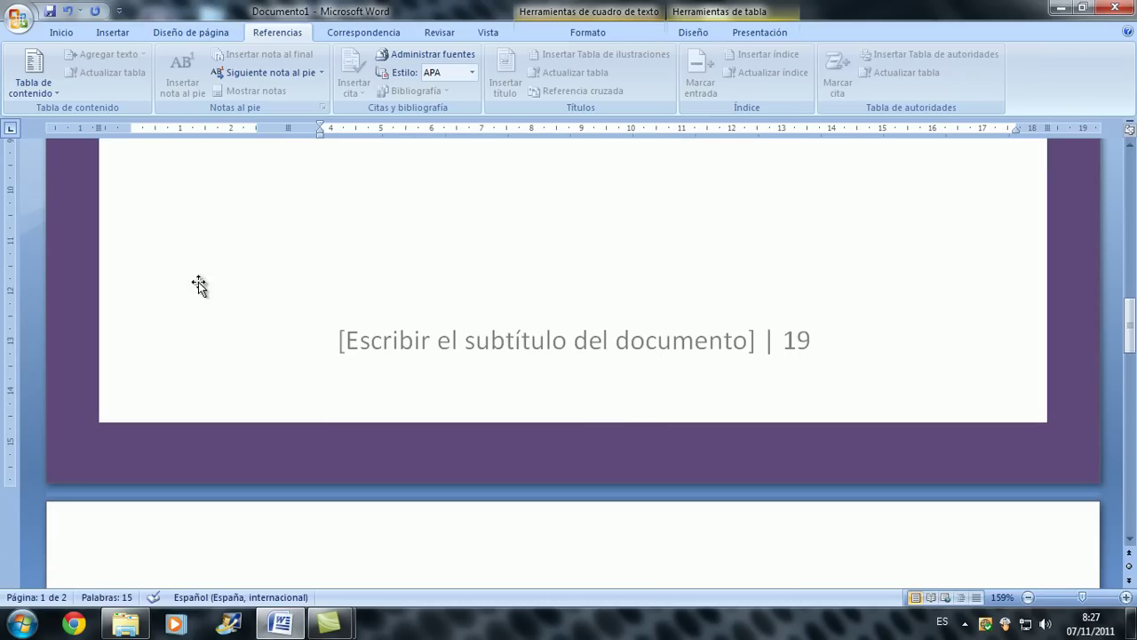
pyautogui.scroll(-1, 678, 354)
# - Fill the cover's bottom line with 'Informática 4º ESO' and the author's name replacing 19
pyautogui.click(680, 343)
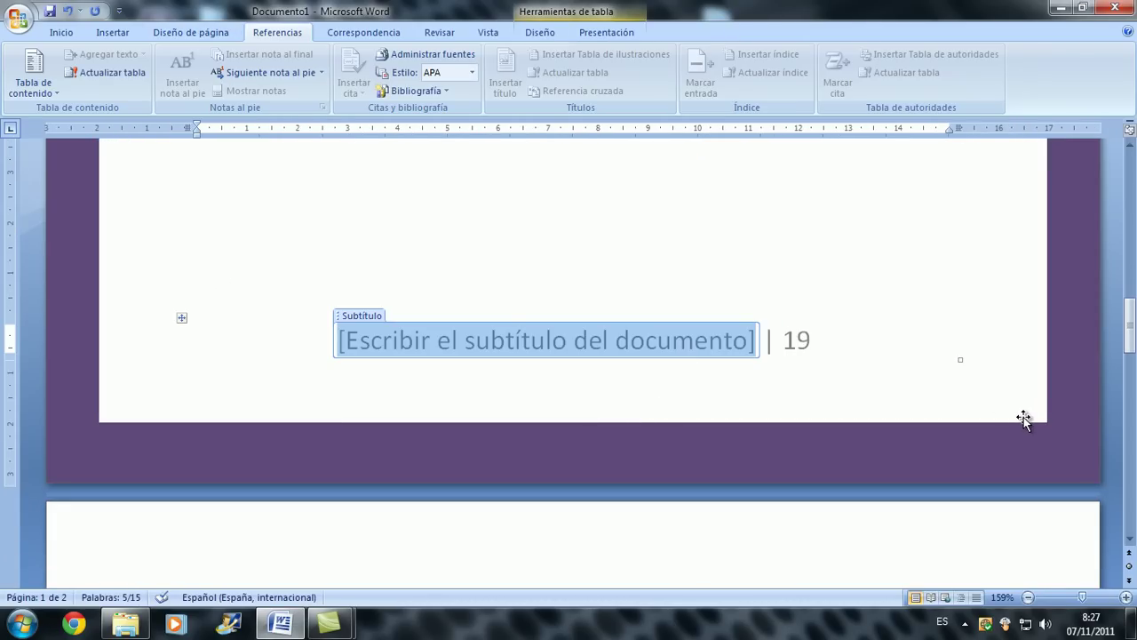
pyautogui.write('Informát')
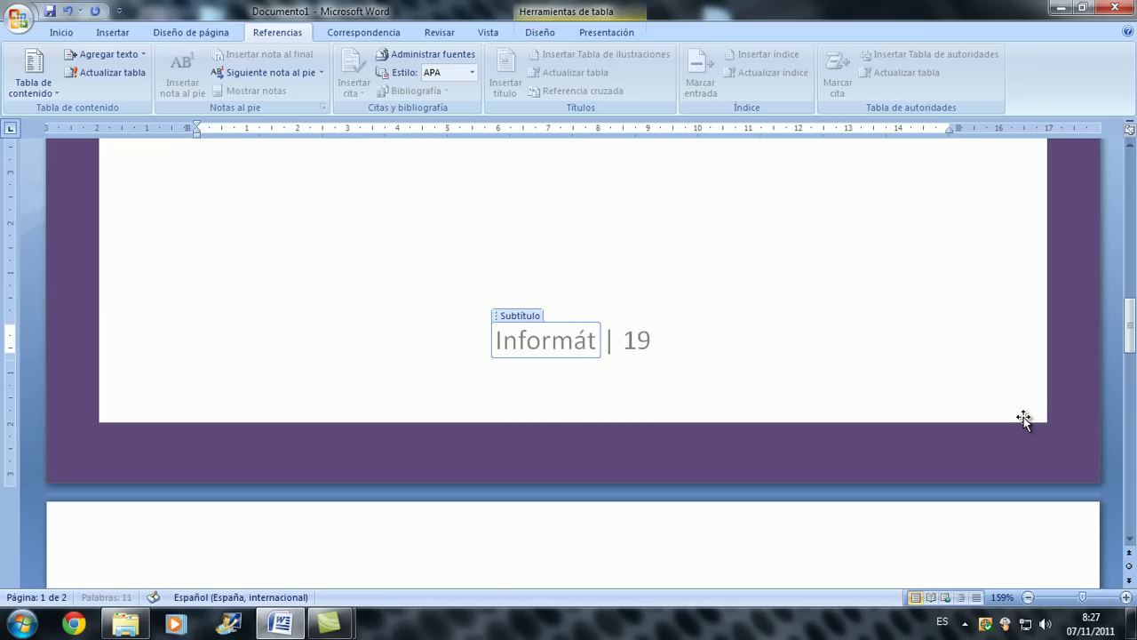
pyautogui.write('ica ')
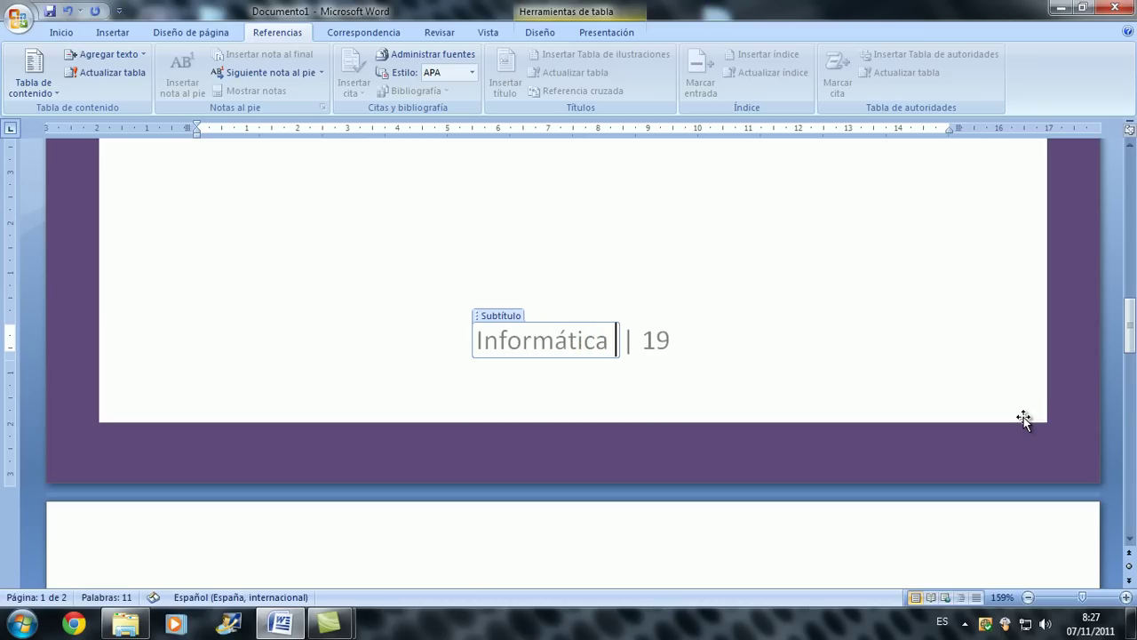
pyautogui.write('4º')
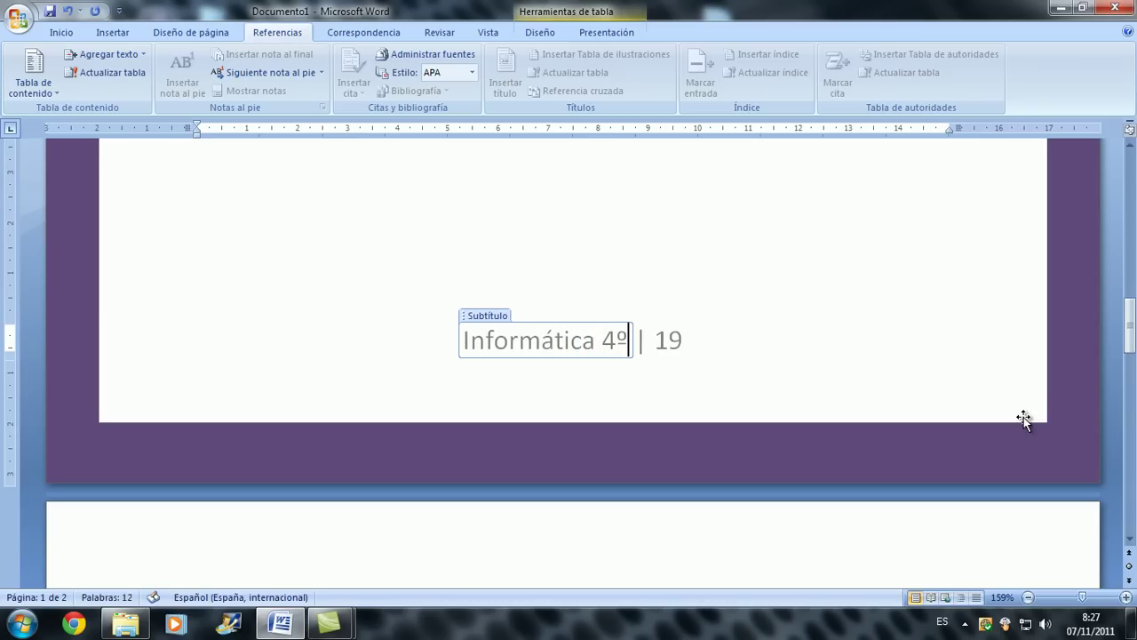
pyautogui.write(' ESO')
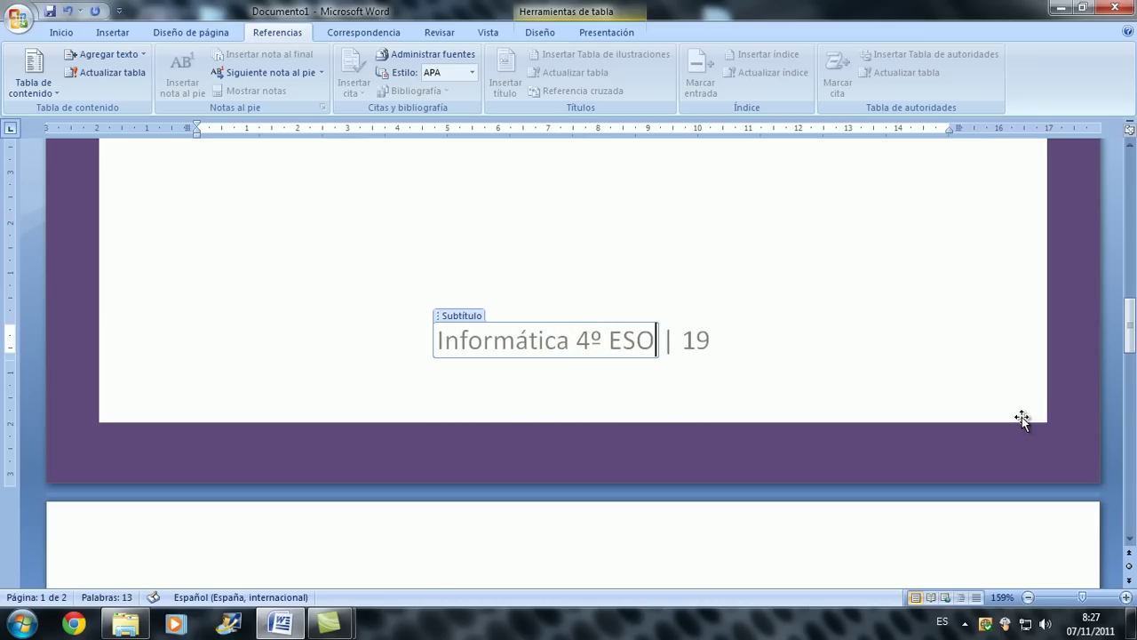
pyautogui.press('Tab')
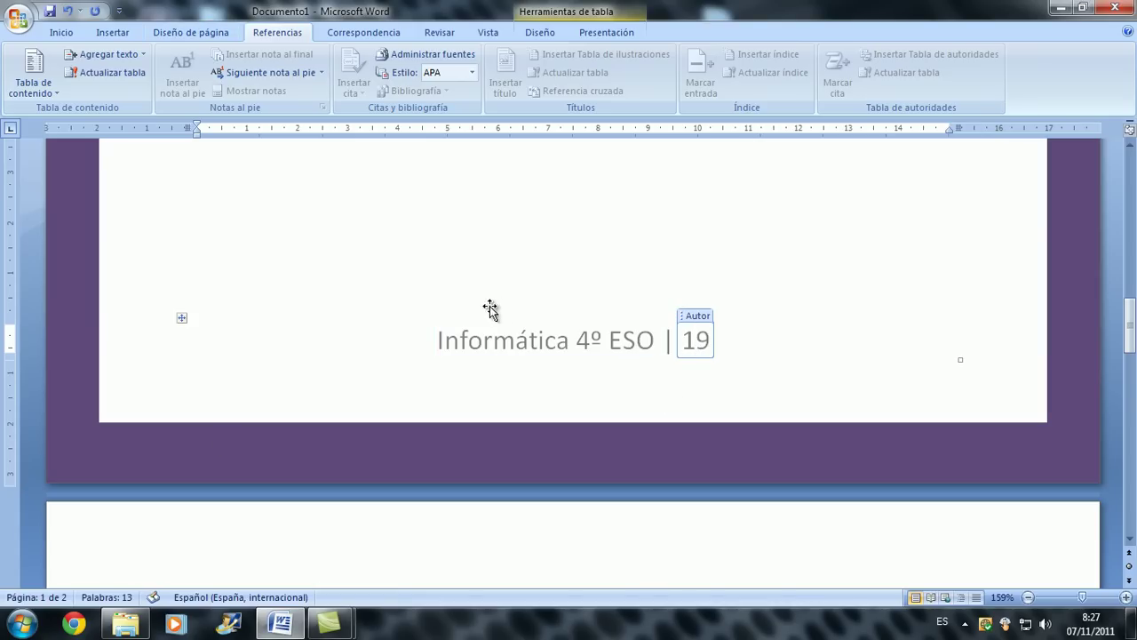
pyautogui.doubleClick(697, 338)
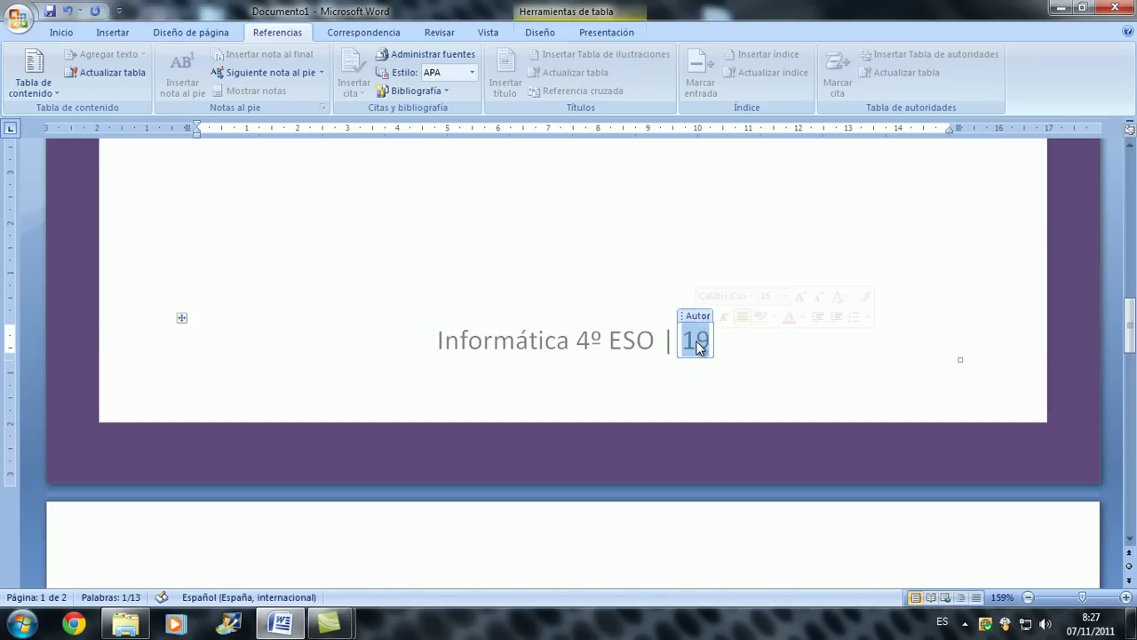
pyautogui.write('JUan')
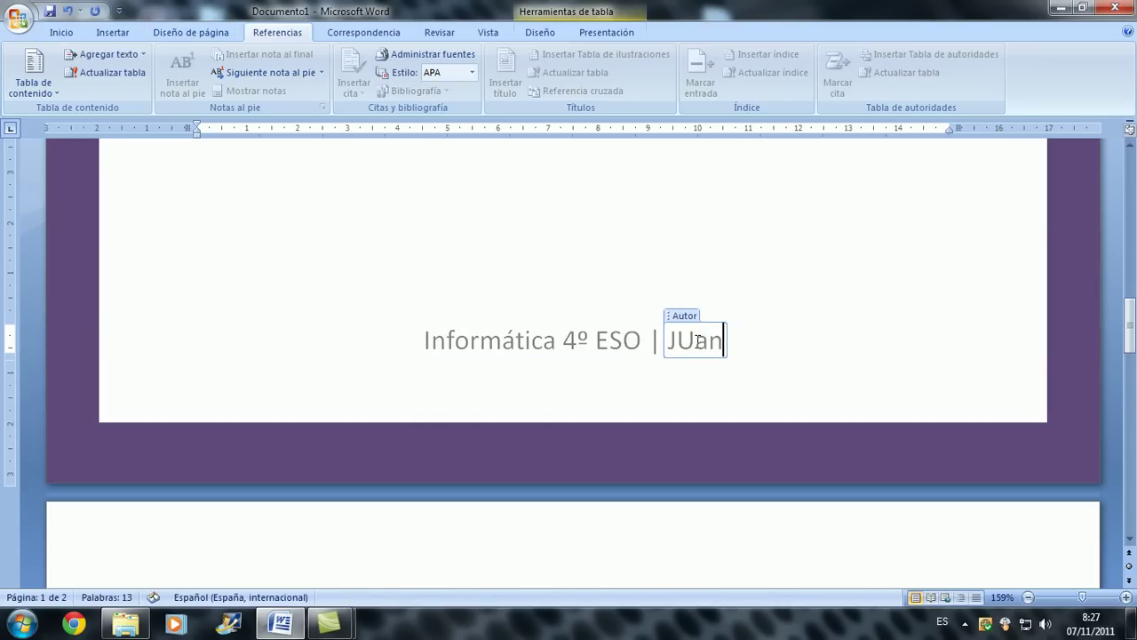
pyautogui.press('BackSpace')
pyautogui.press('BackSpace')
pyautogui.press('BackSpace')
pyautogui.write('uan Cruz')
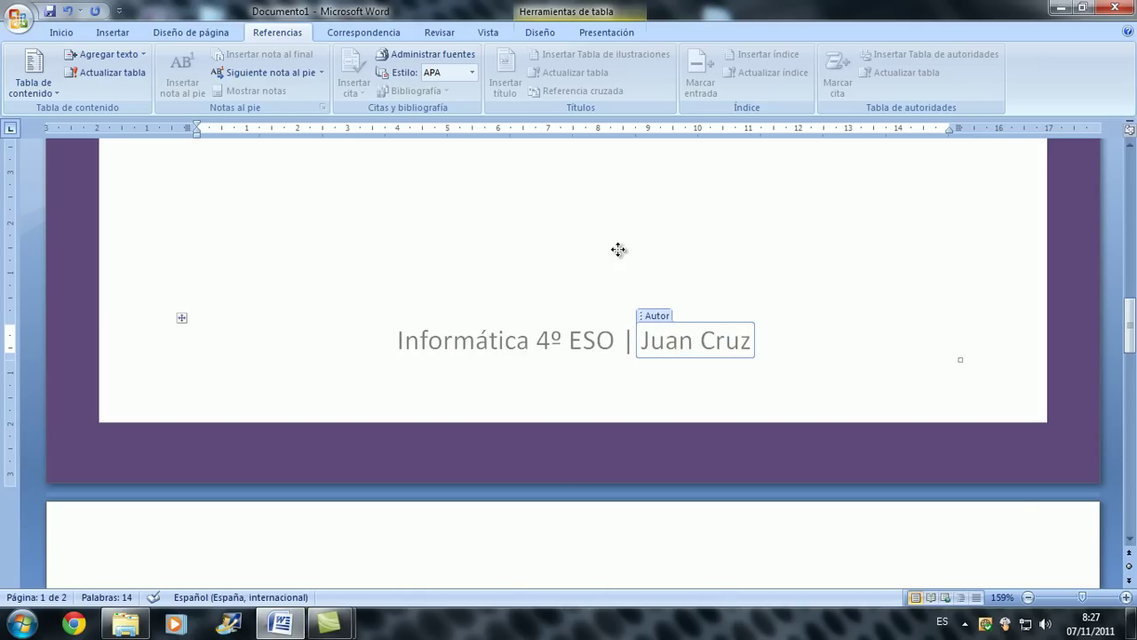
pyautogui.moveTo(1083, 597); pyautogui.dragTo(1081, 602)
pyautogui.scroll(-3, 951, 309)
pyautogui.scroll(-2, 945, 306)
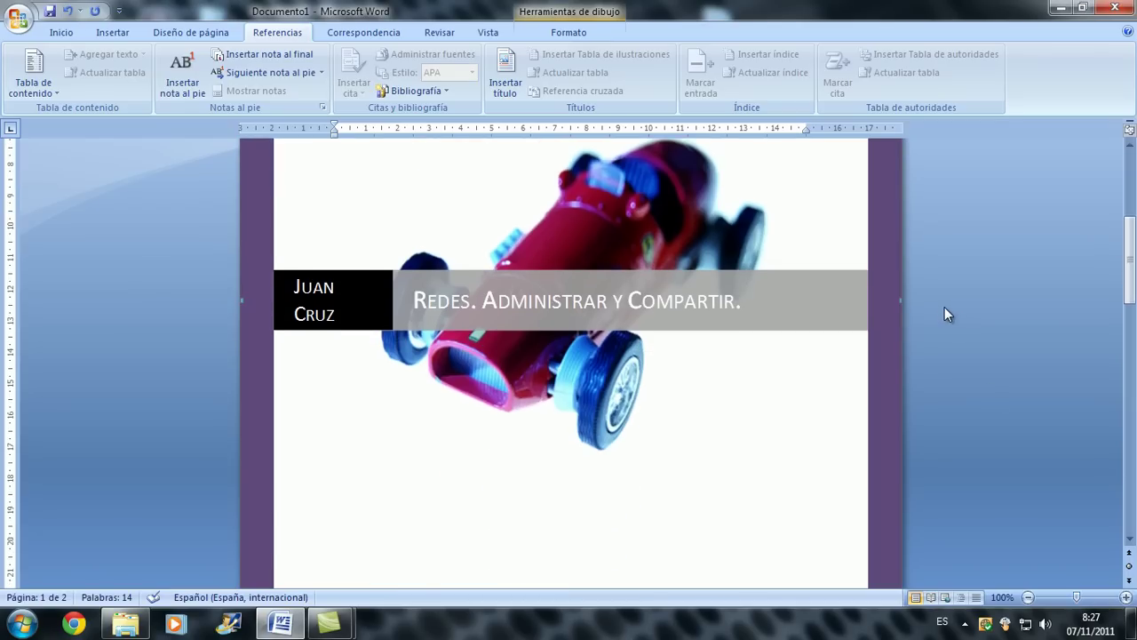
pyautogui.scroll(-10, 945, 307)
pyautogui.scroll(10, 933, 314)
pyautogui.click(622, 224)
pyautogui.doubleClick(621, 222)
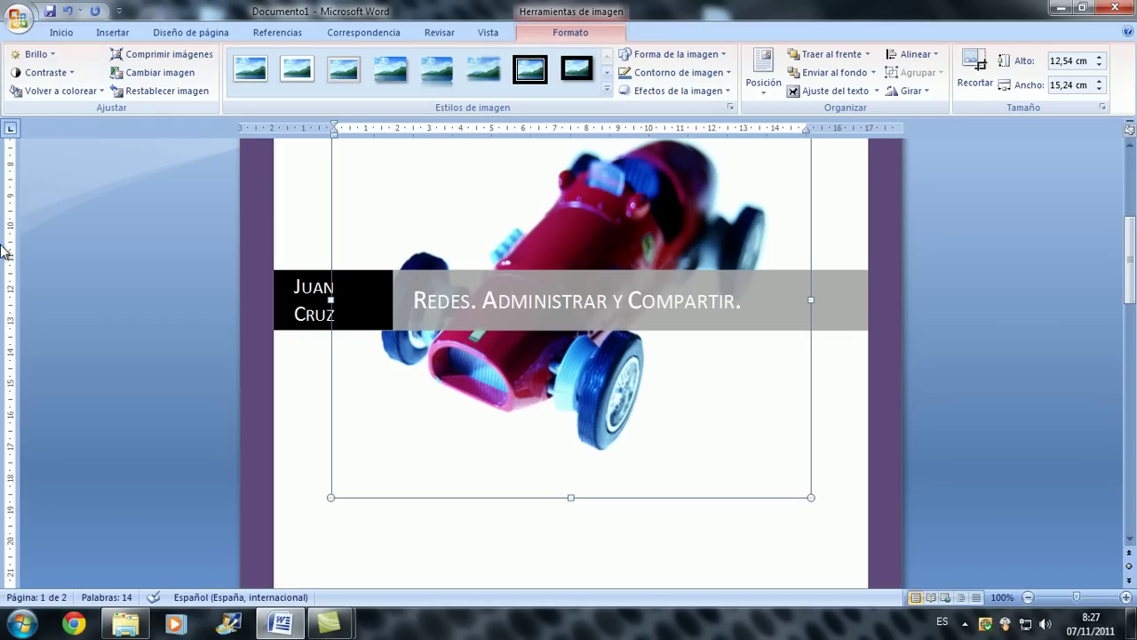
pyautogui.click(868, 535)
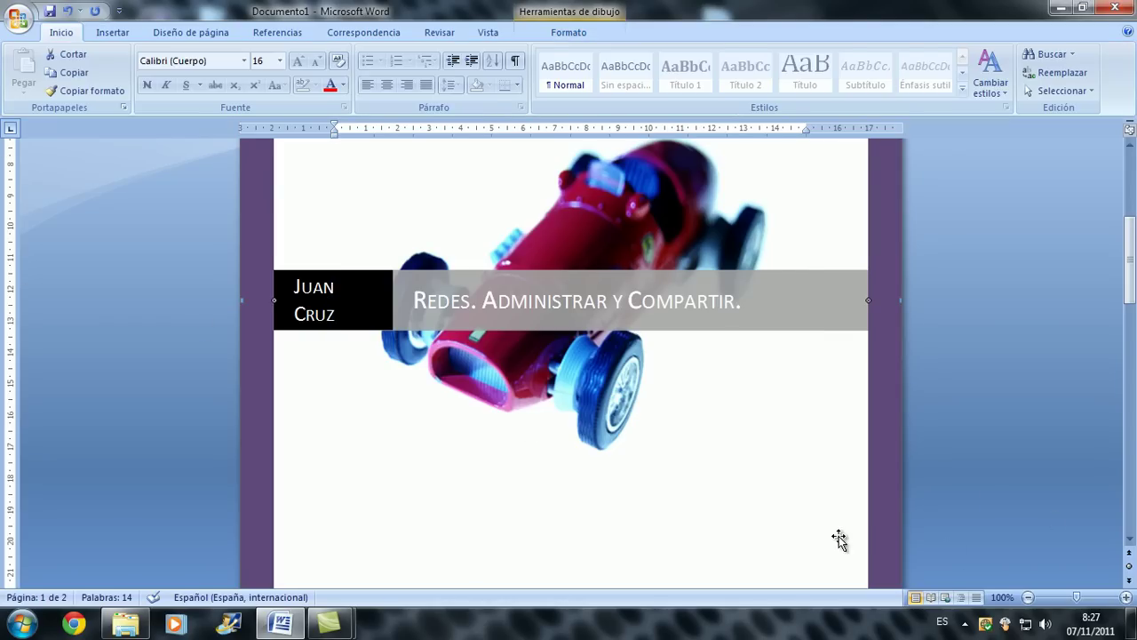
pyautogui.doubleClick(837, 538)
pyautogui.click(61, 372)
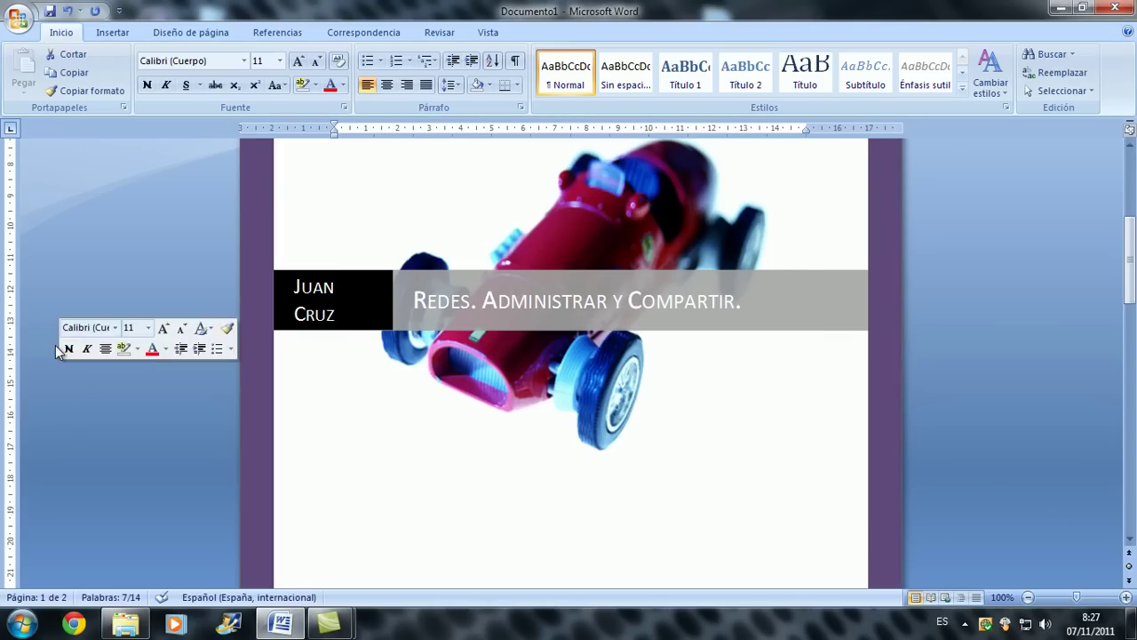
# - On page 2, zoom in and type the heading 'Compartir archivos en Windows.' followed by a '1.' line
pyautogui.scroll(-10, 872, 267)
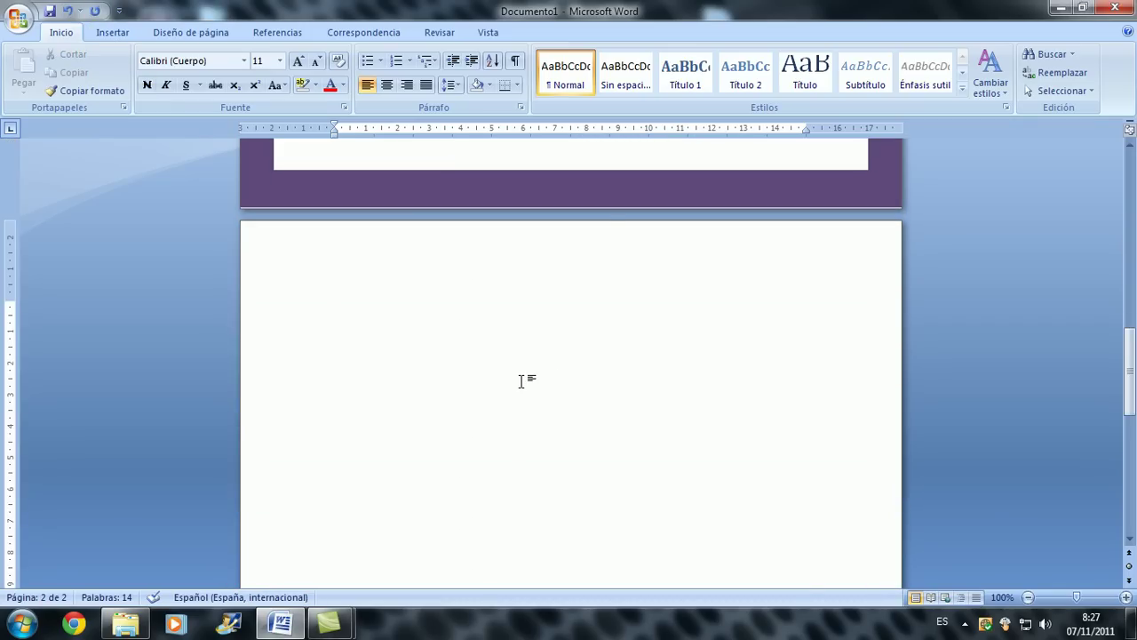
pyautogui.scroll(5, 705, 533)
pyautogui.scroll(-4, 719, 529)
pyautogui.scroll(-4, 729, 497)
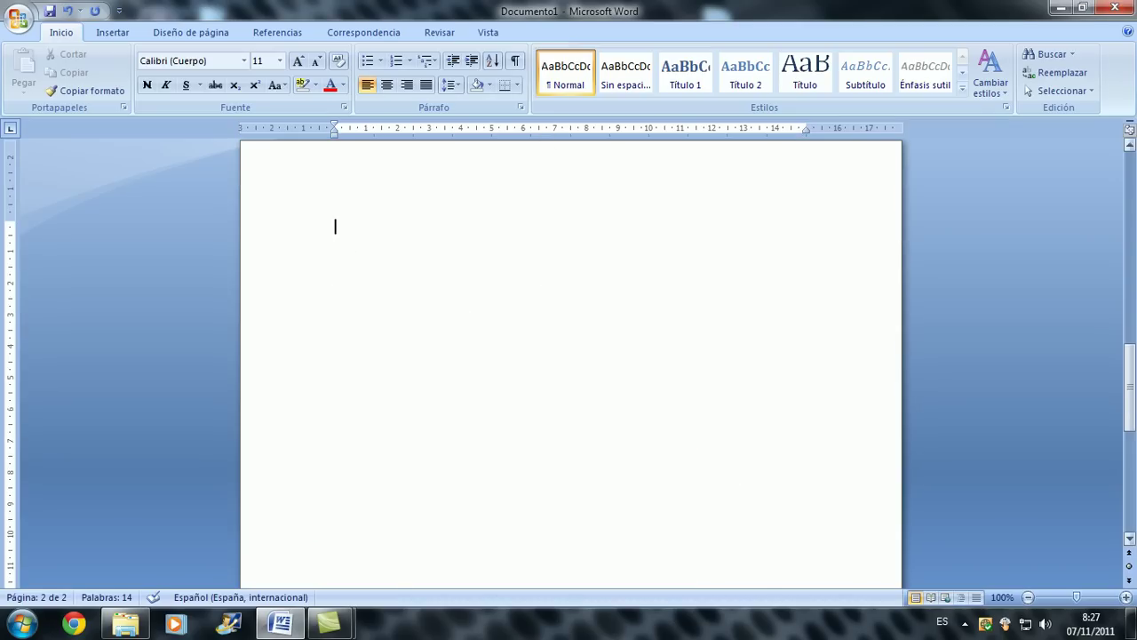
pyautogui.moveTo(1076, 597); pyautogui.dragTo(1085, 601)
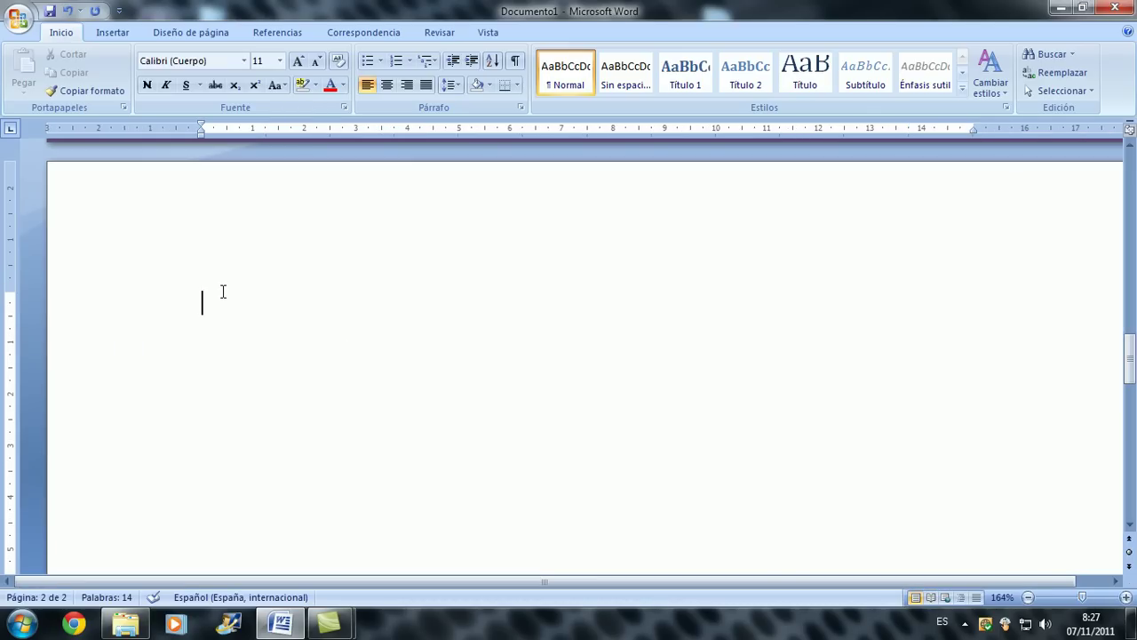
pyautogui.write('Co')
pyautogui.write('mp')
pyautogui.write('artir archivos en Windows')
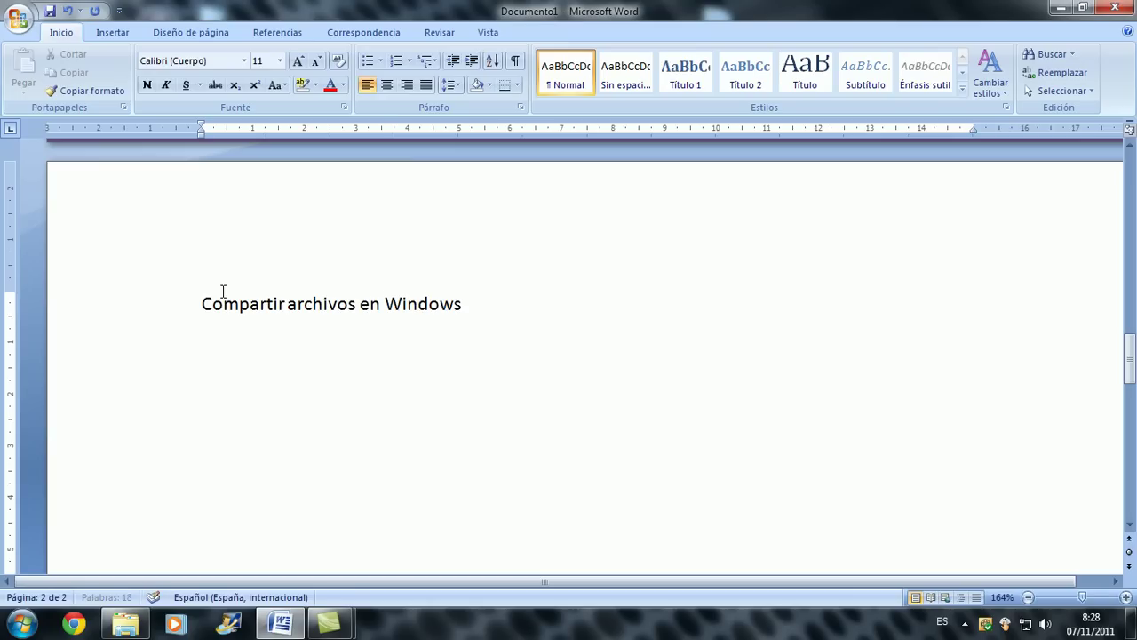
pyautogui.write('.')
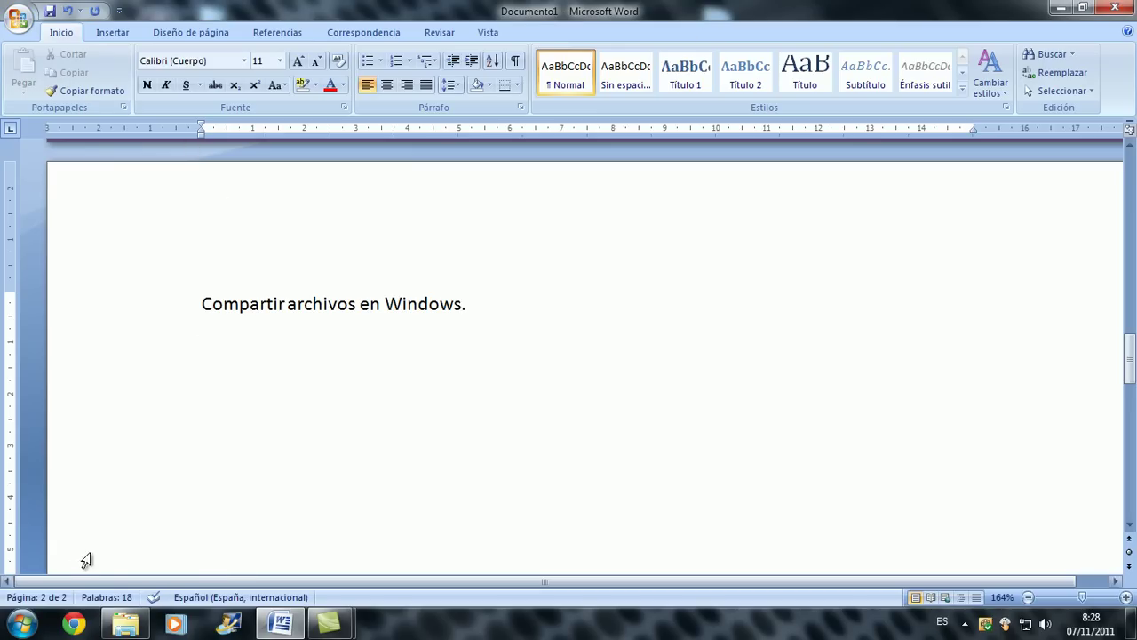
pyautogui.write('1.')
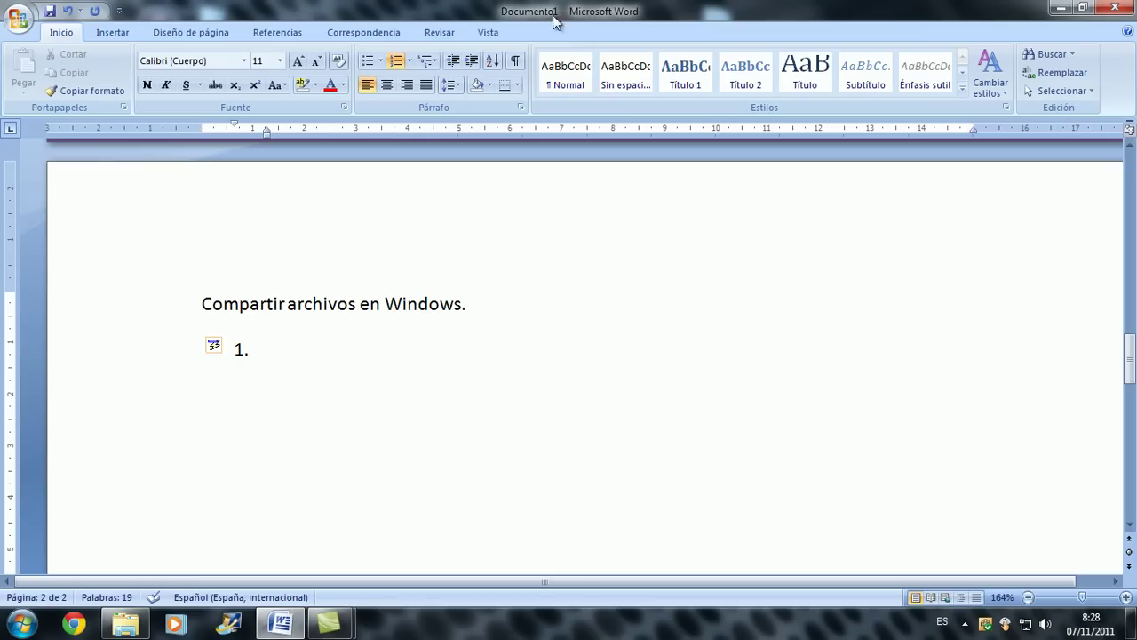
# - Undo the automatic numbering and apply the 1. 2. 3. numbering format to the empty line
pyautogui.click(394, 63)
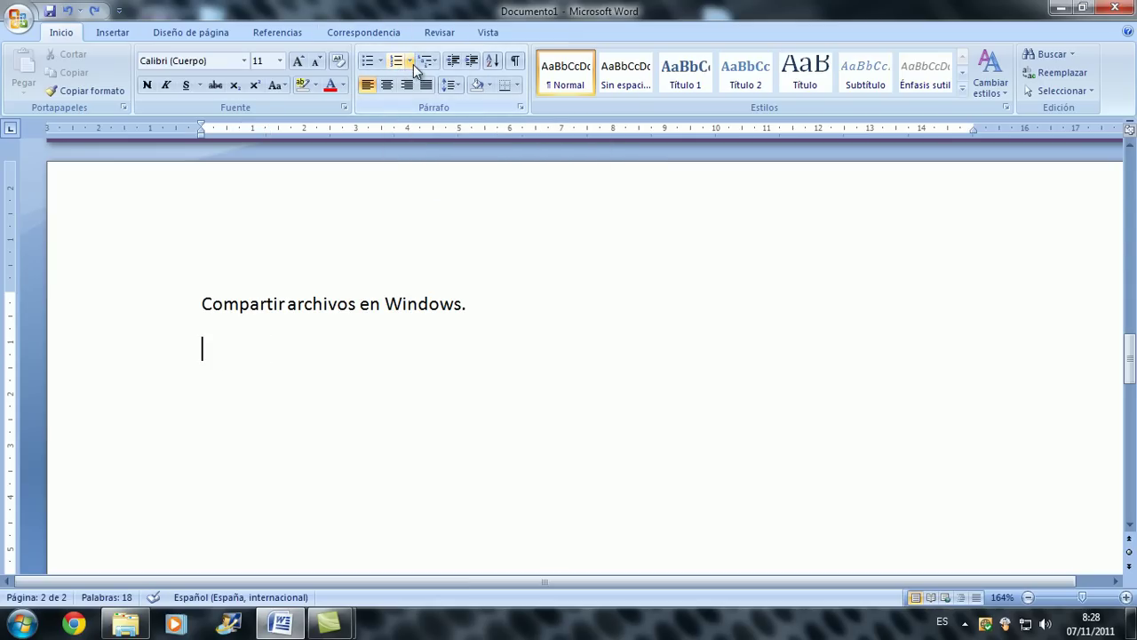
pyautogui.click(408, 61)
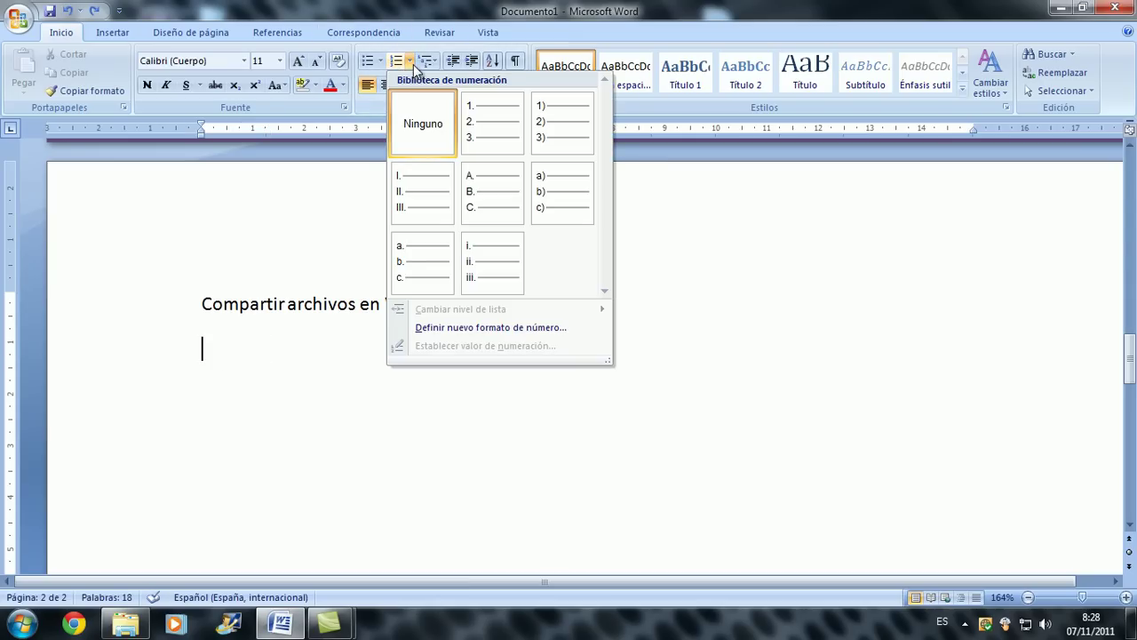
pyautogui.click(507, 121)
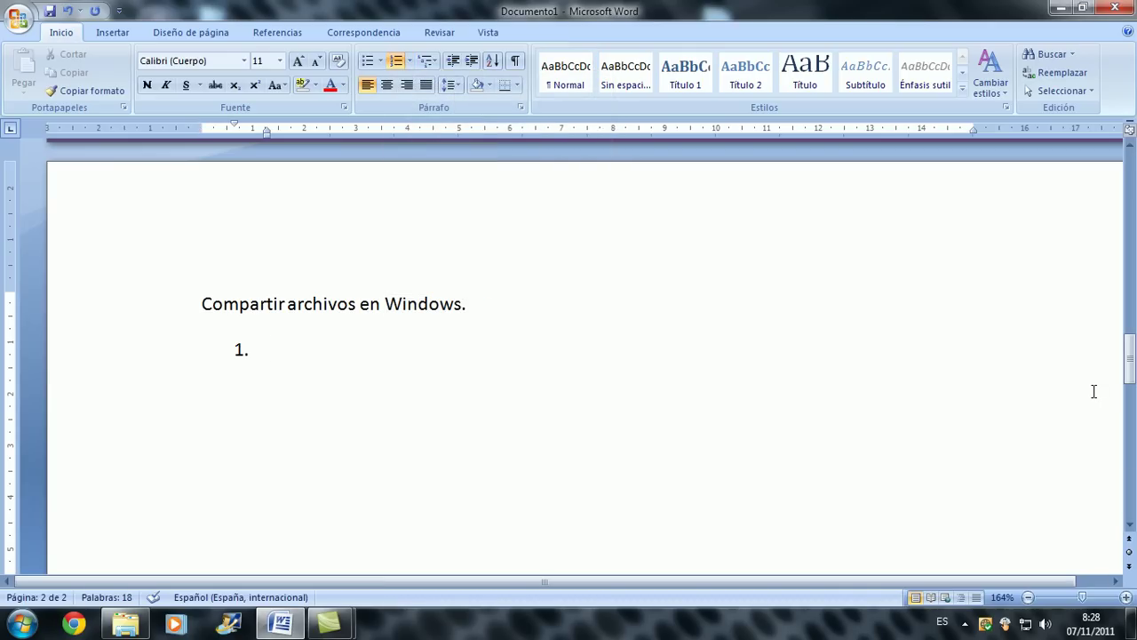
# - Type items 1 'Buscar el icono de MI PC en el escritorio.' and 2 'Hacer click con botón de la derecha.'
pyautogui.write('Buscar')
pyautogui.write(' el icono de4 MI')
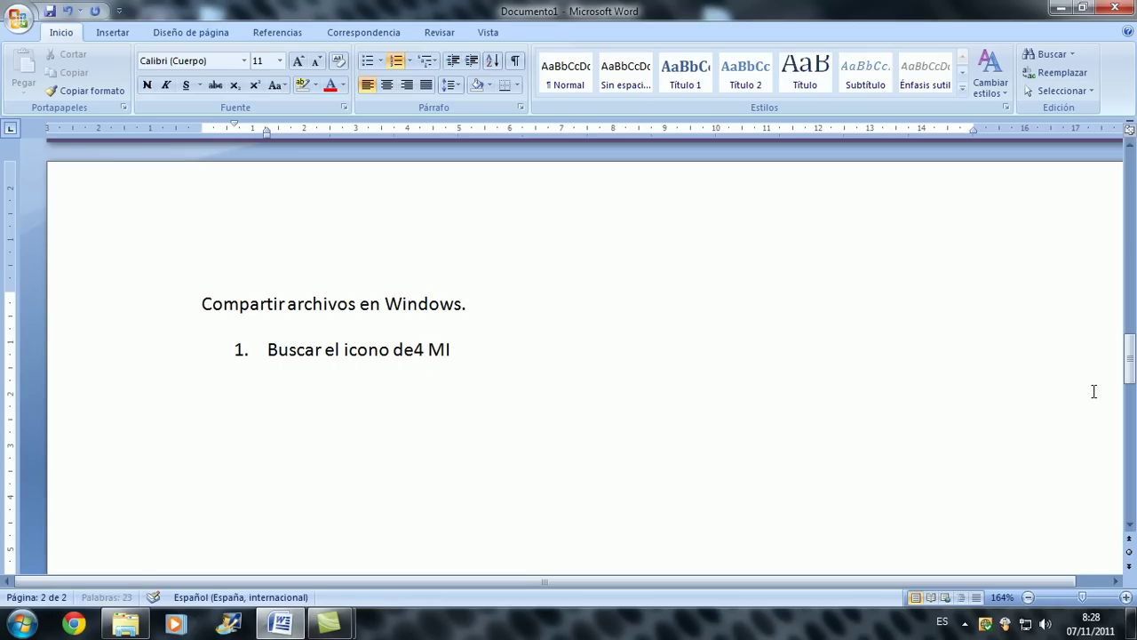
pyautogui.write(' pc')
pyautogui.write(' E')
pyautogui.press('Left')
pyautogui.press('BackSpace')
pyautogui.press('Left')
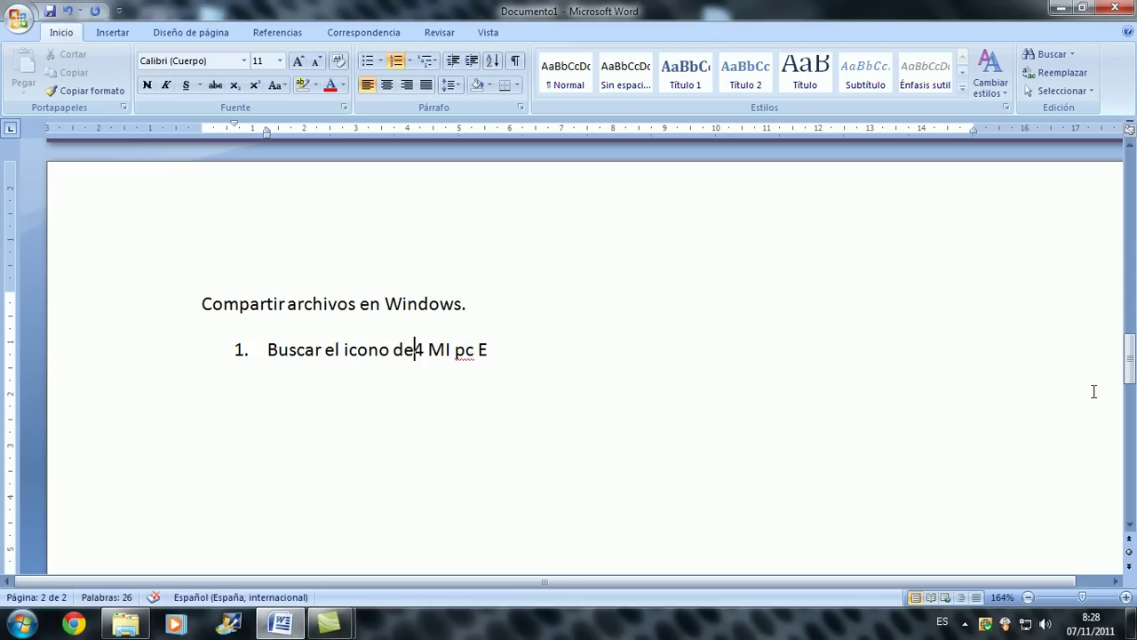
pyautogui.press('Delete')
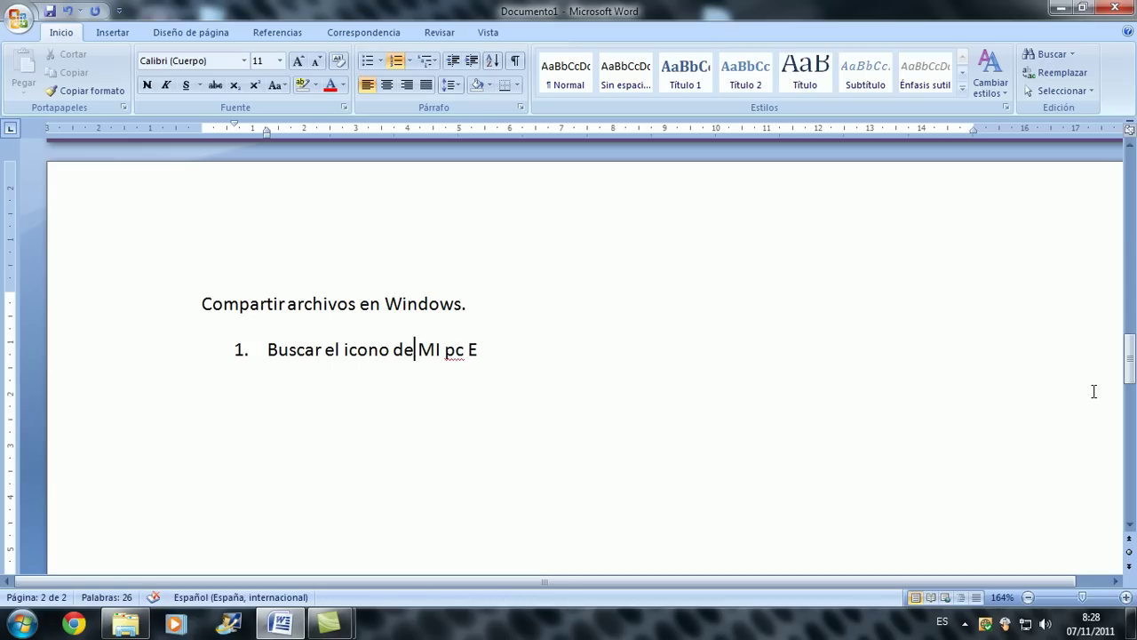
pyautogui.press('BackSpace')
pyautogui.press('BackSpace')
pyautogui.write('PC ')
pyautogui.write('en el esc')
pyautogui.write('ritorio.')
pyautogui.press('Return')
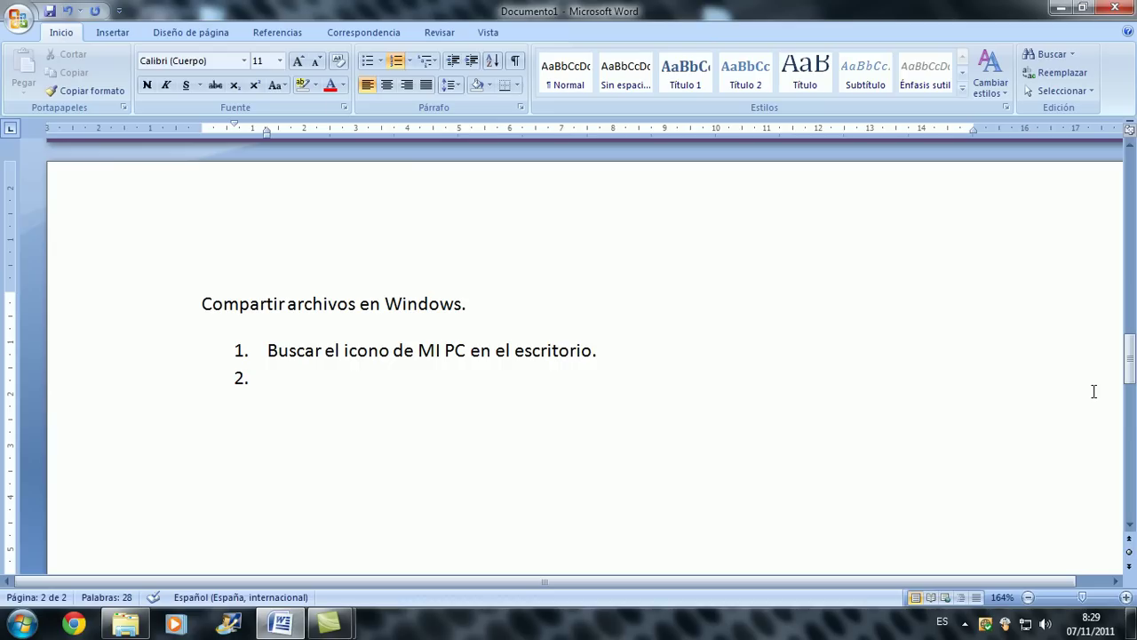
pyautogui.write('Hacer')
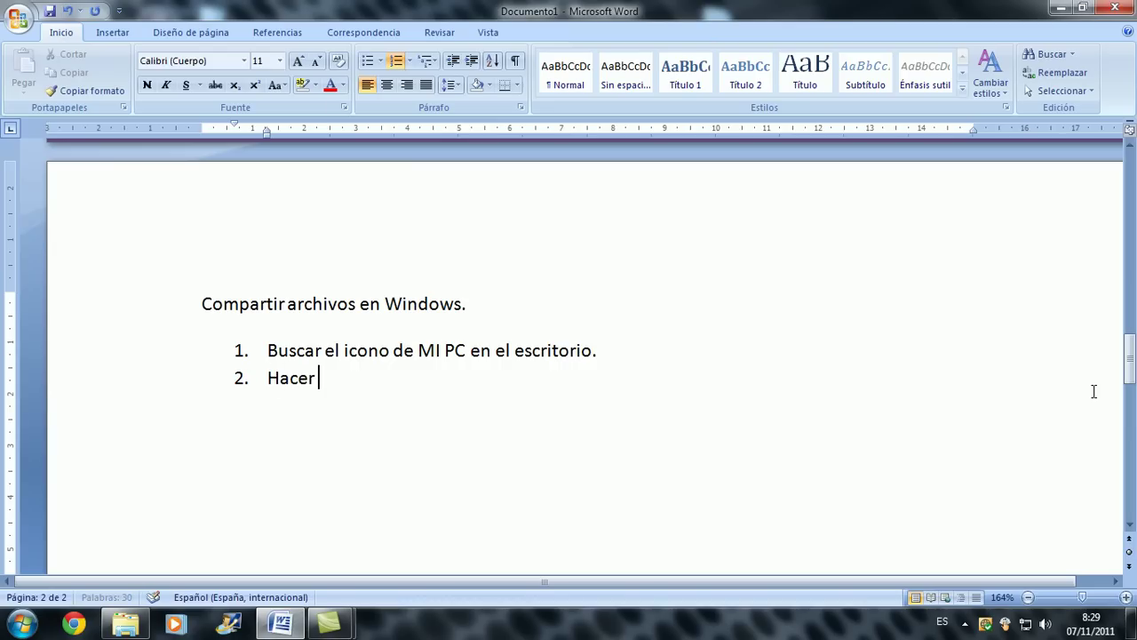
pyautogui.write(' click con botón de la derecha')
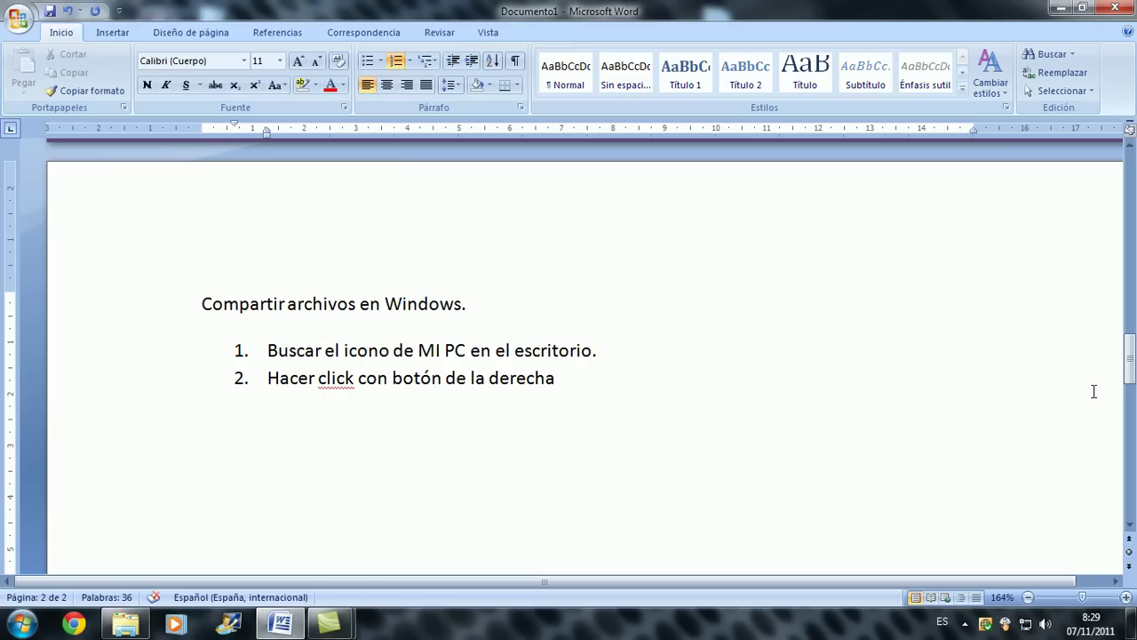
pyautogui.write('.')
pyautogui.press('Return')
# - Demote the new item to sub-item a. and type 'Ir al subapatado lo hemos conseguido con la tecla TAB'
pyautogui.press('Tab')
pyautogui.write('Ir')
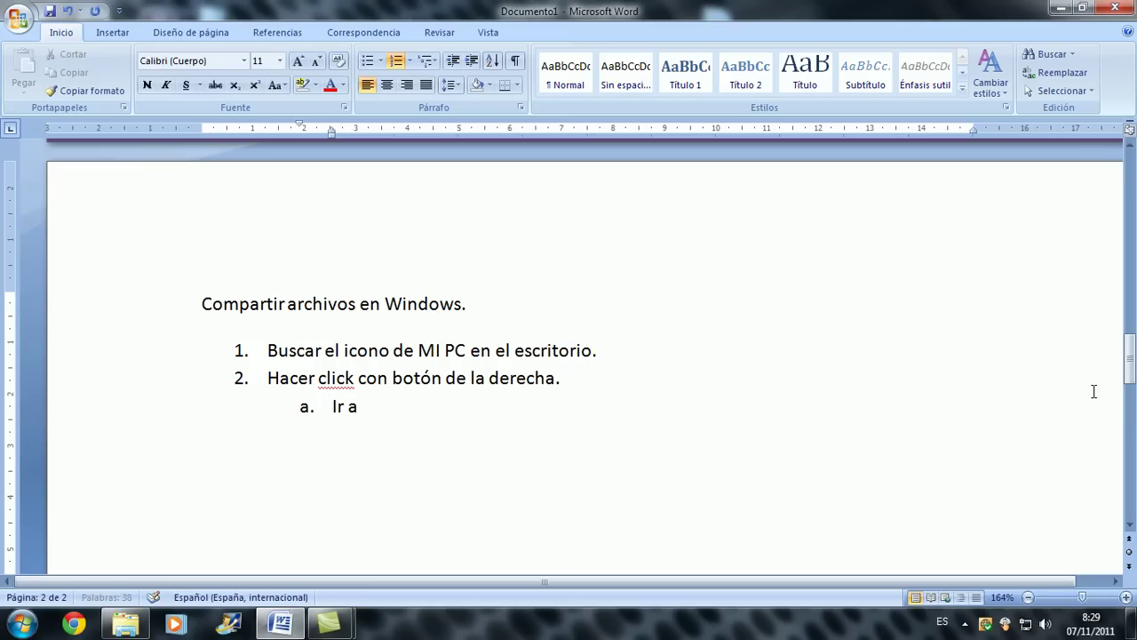
pyautogui.write(' al subapatado lo h')
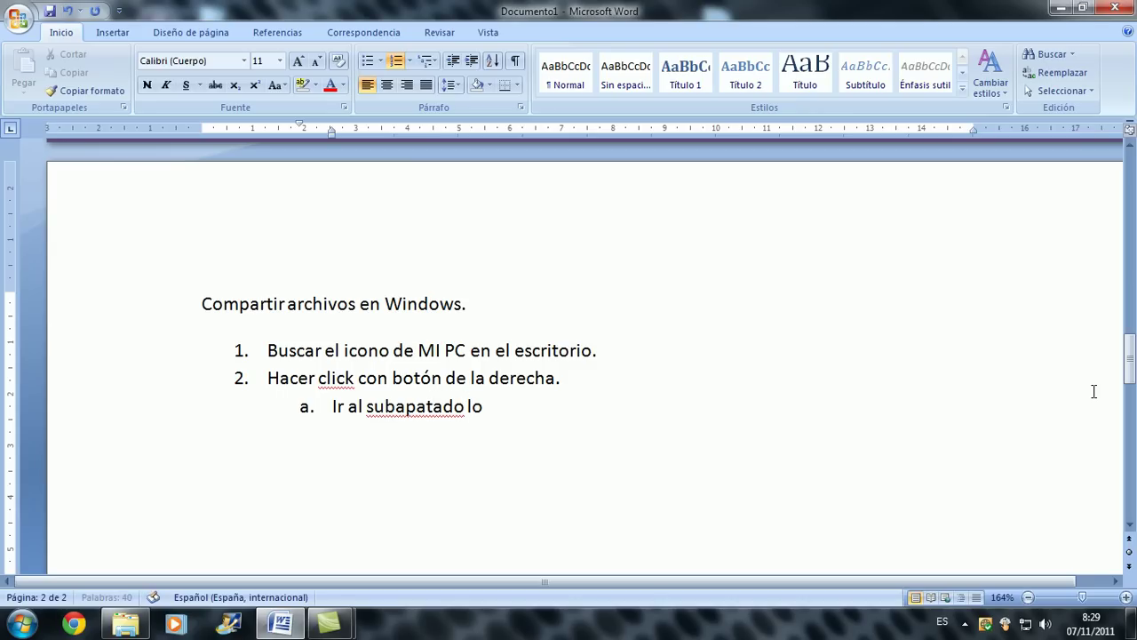
pyautogui.write('emos conseguido con la tecla')
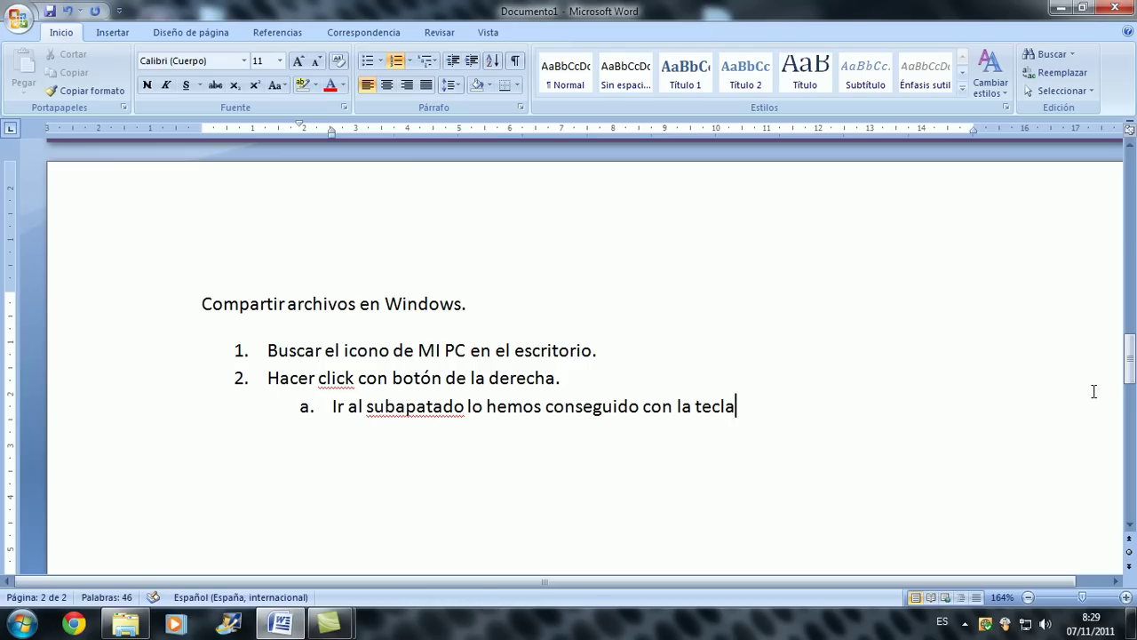
pyautogui.write(' TAB')
# - Correct 'subapatado' to 'sub apartado' in sub-item a
pyautogui.rightClick(430, 406)
pyautogui.press('Down')
pyautogui.press('Down')
pyautogui.press('Down')
pyautogui.press('Down')
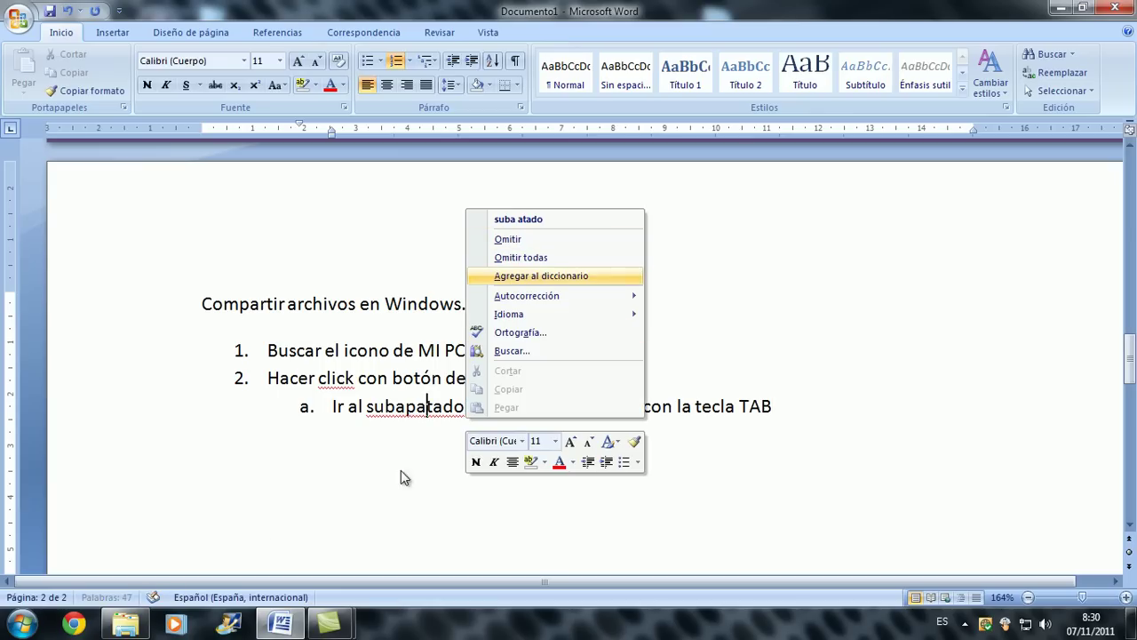
pyautogui.press('Escape')
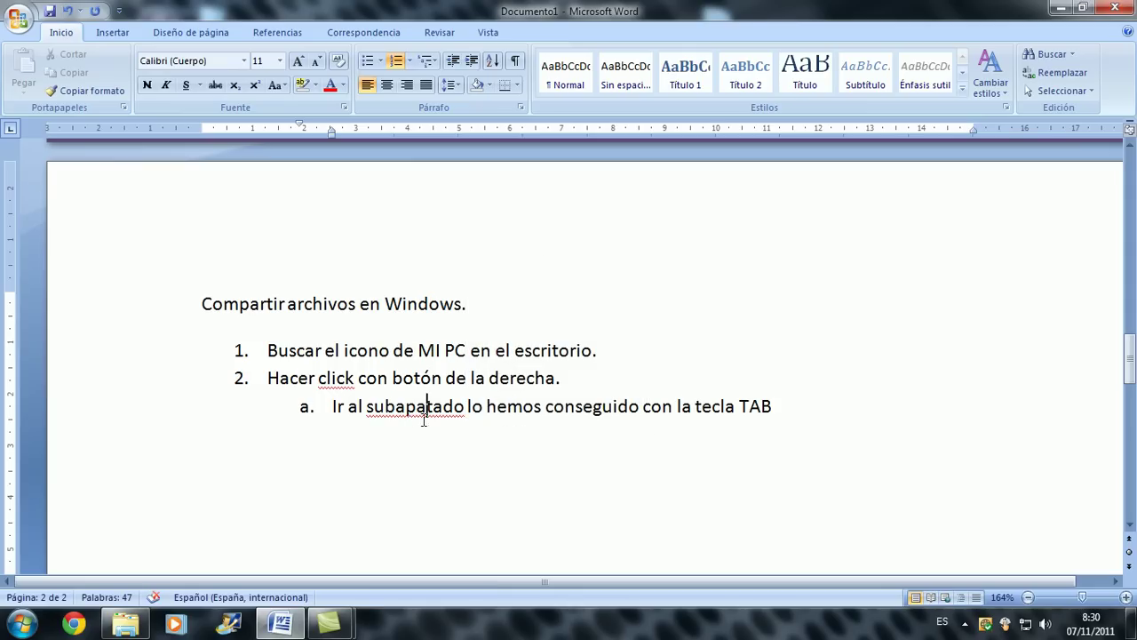
pyautogui.write('r')
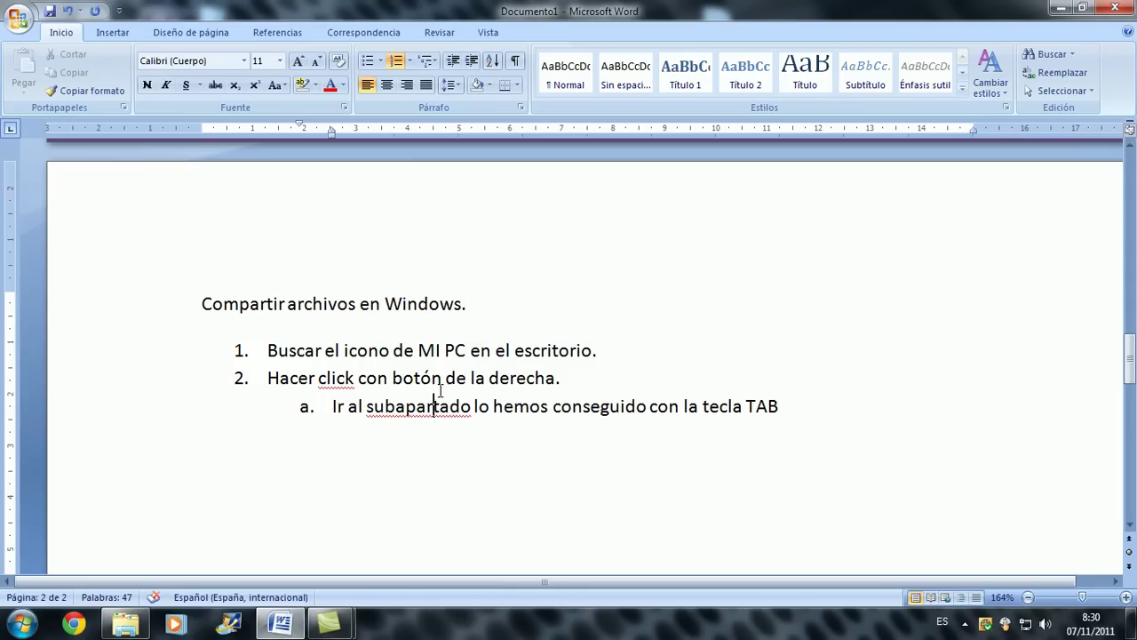
pyautogui.click(397, 406)
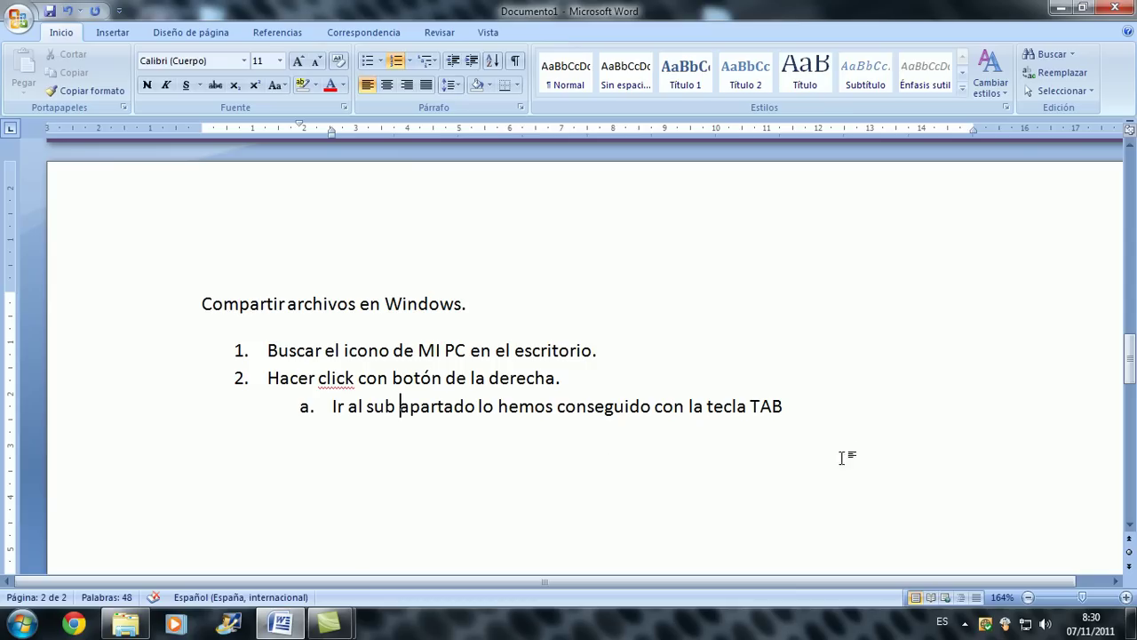
pyautogui.click(818, 407)
# - Add sub-item b. 'Continuamos con los sub apartados.'
pyautogui.press('Return')
pyautogui.write('Co')
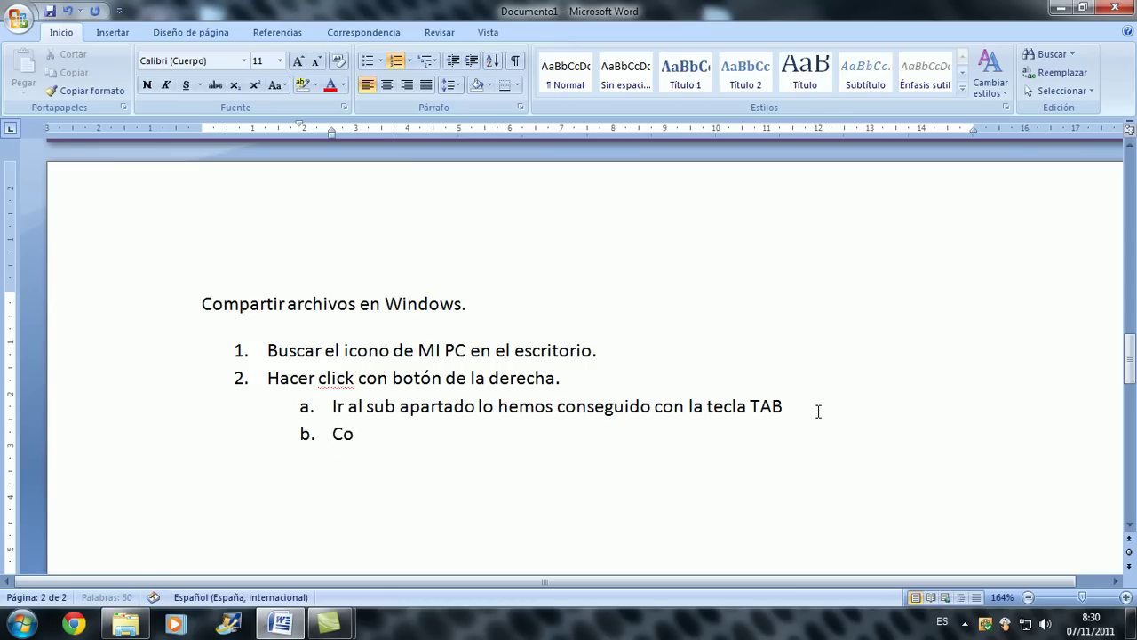
pyautogui.write('ntinuamos')
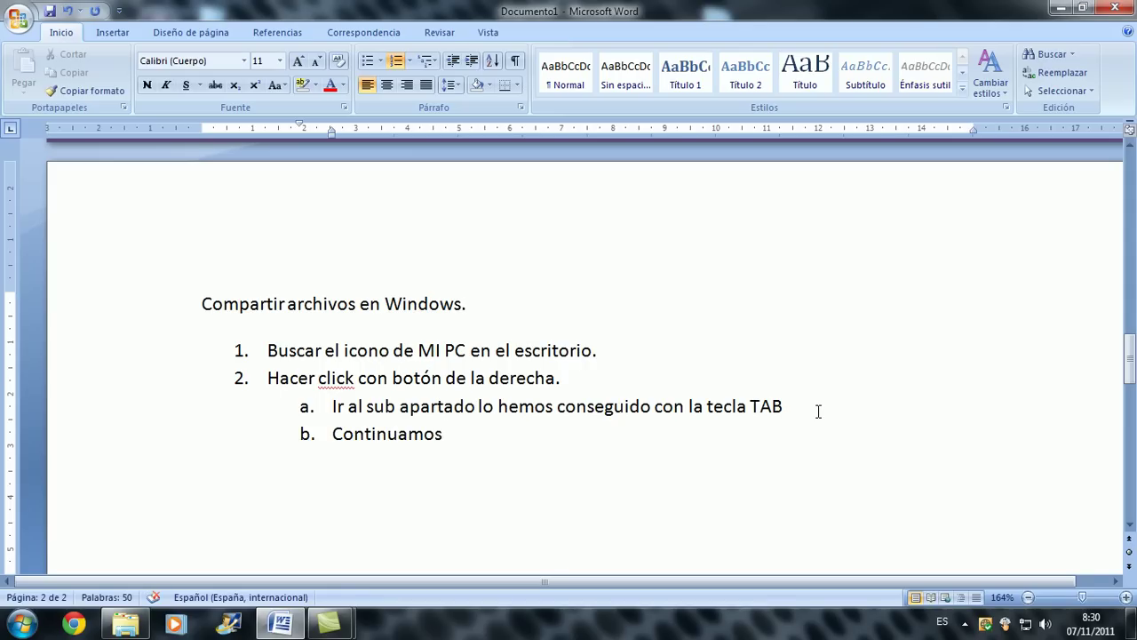
pyautogui.write(' con los sub apartados')
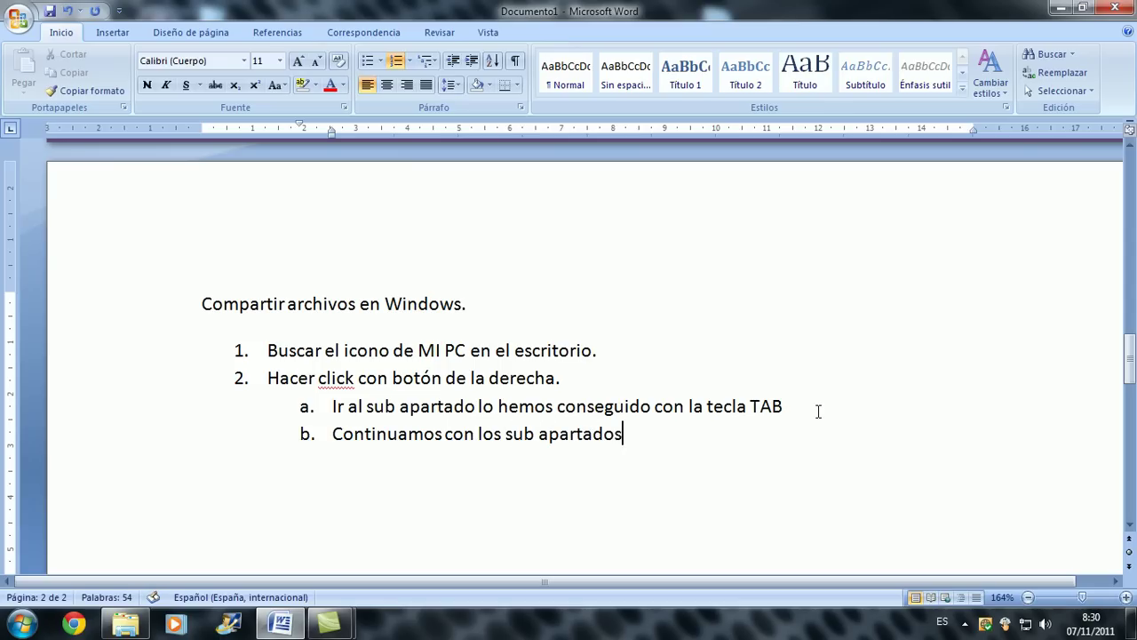
pyautogui.write('.')
pyautogui.press('Return')
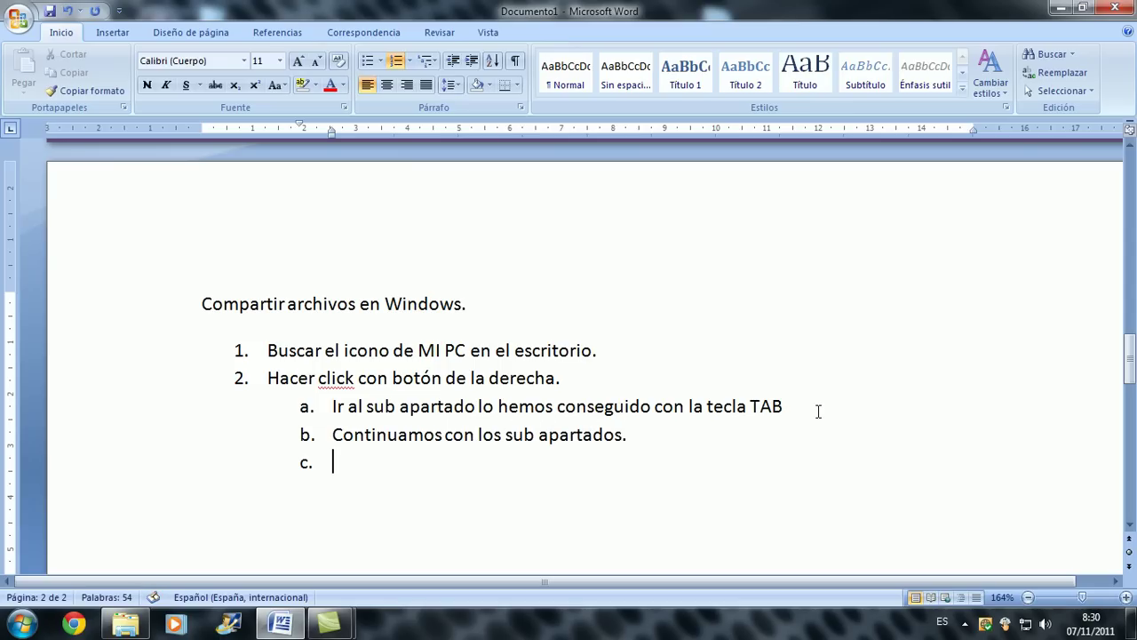
# - Add deeper sub-items i. 'Pulsando de nuevo TAB conseguimos otro sub apartado' and ii., then promote back to level c
pyautogui.press('Tab')
pyautogui.write('Pulsando ')
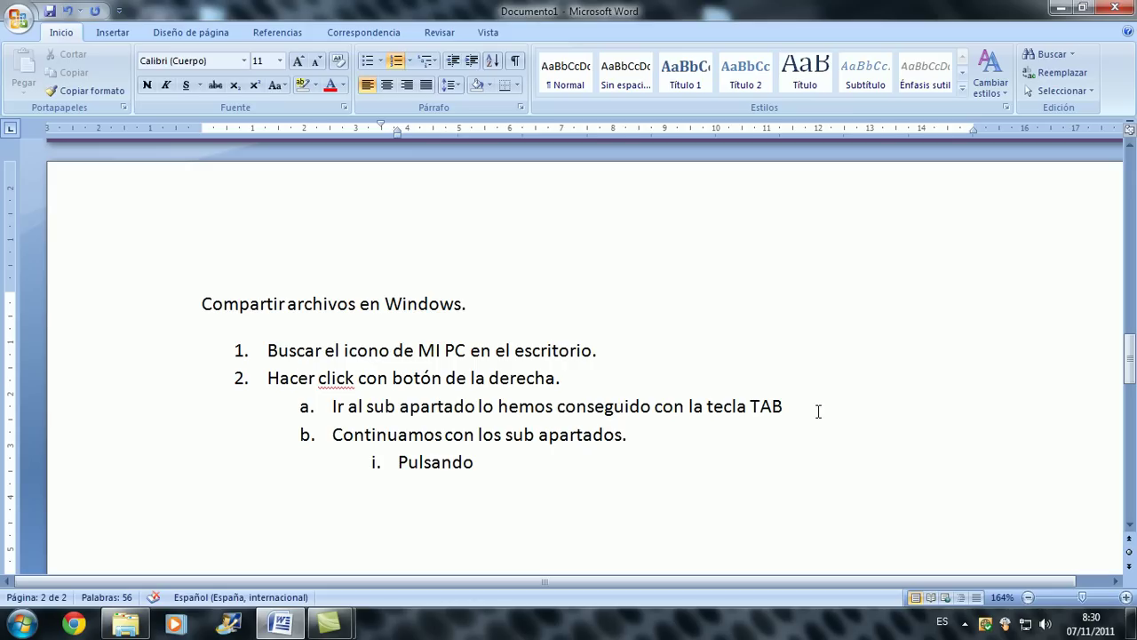
pyautogui.write('de nuervo TAB')
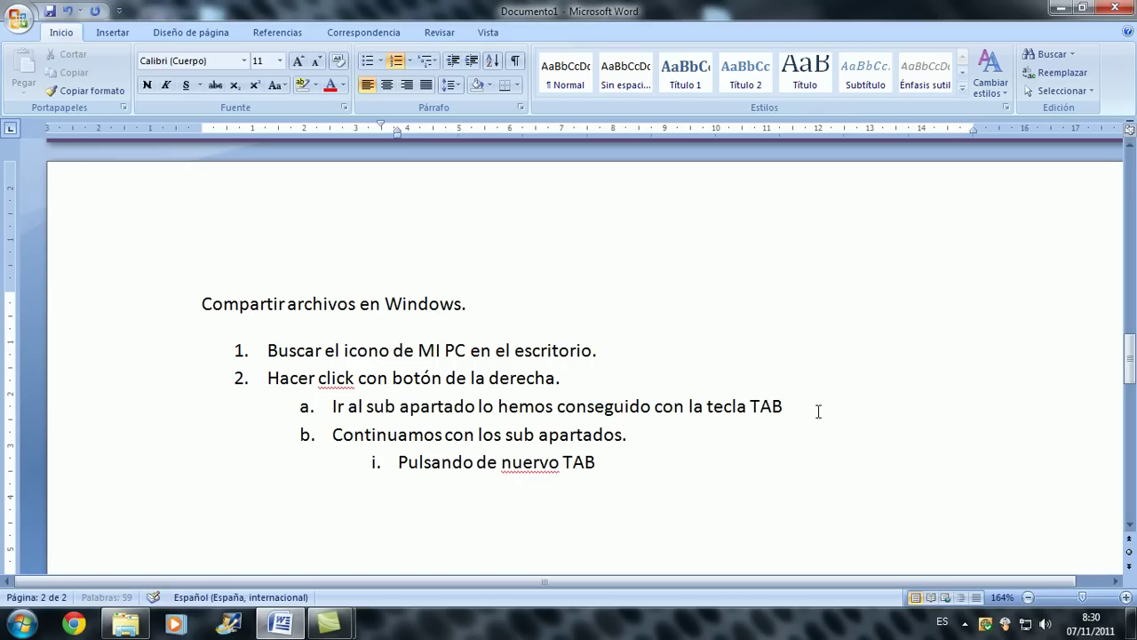
pyautogui.click(540, 462)
pyautogui.press('BackSpace')
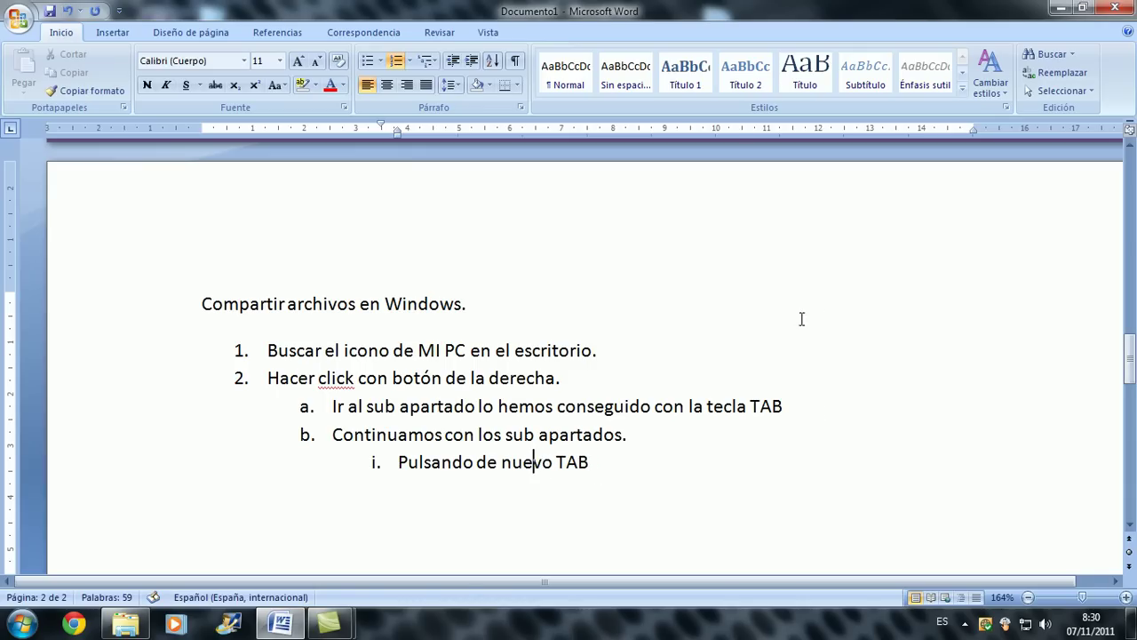
pyautogui.click(623, 457)
pyautogui.write('conseguimos')
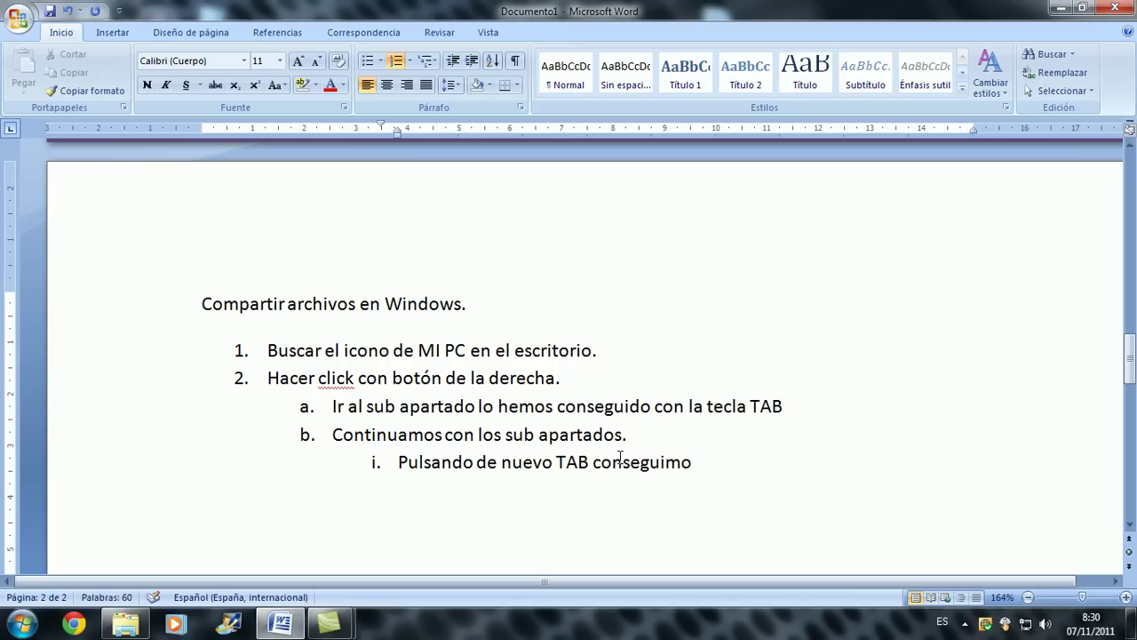
pyautogui.write(' otro sub apartado')
pyautogui.press('Return')
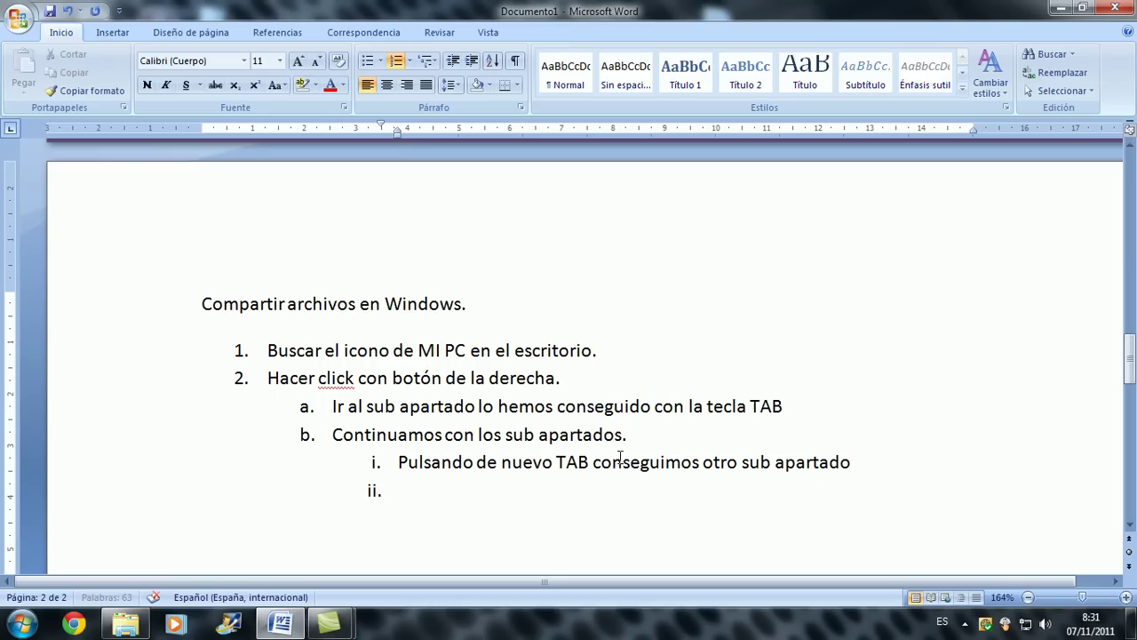
pyautogui.write('jdhkjhfjksdhfsjdfh')
pyautogui.press('Return')
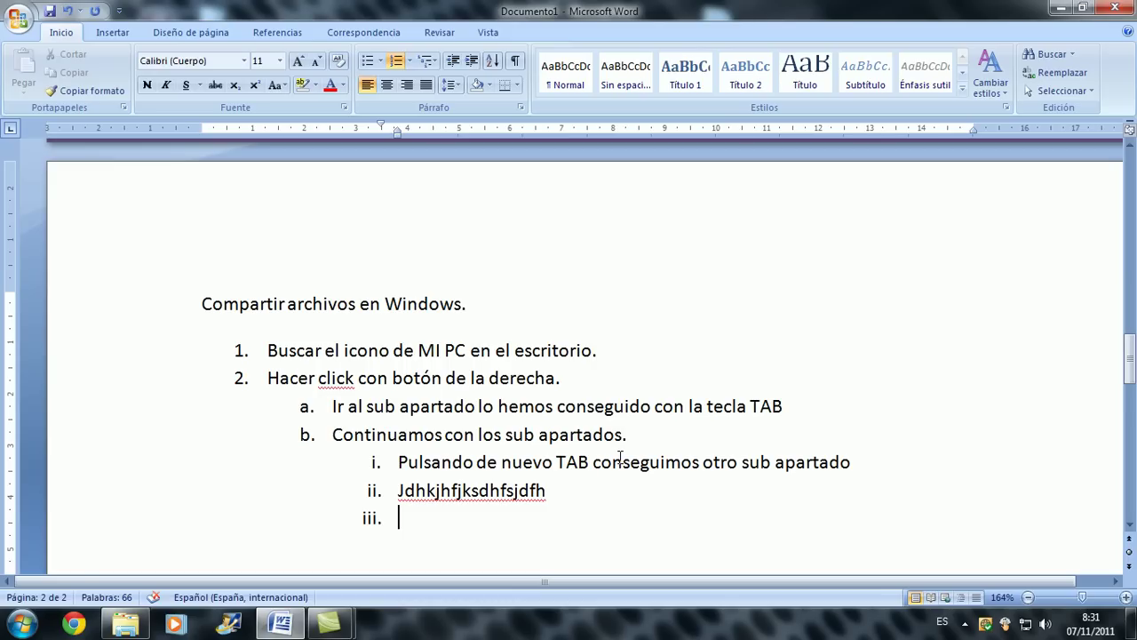
pyautogui.hotkey('shift', 'Tab')
# - Finish sub-item c. ('Si pulsamos MAYUSCULA+TAB salimos…numeración principal.') and add main item 3. 'MAYUSCULA+TAB de nuevo.'
pyautogui.write('Si pulsamos ')
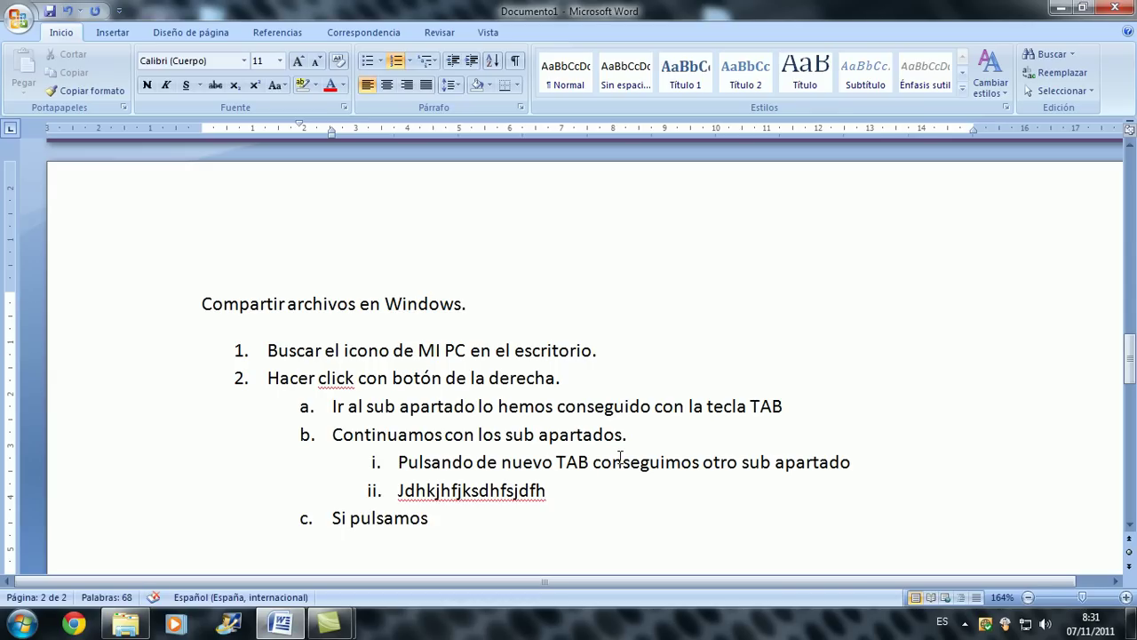
pyautogui.write('MA')
pyautogui.write('YUSCULA')
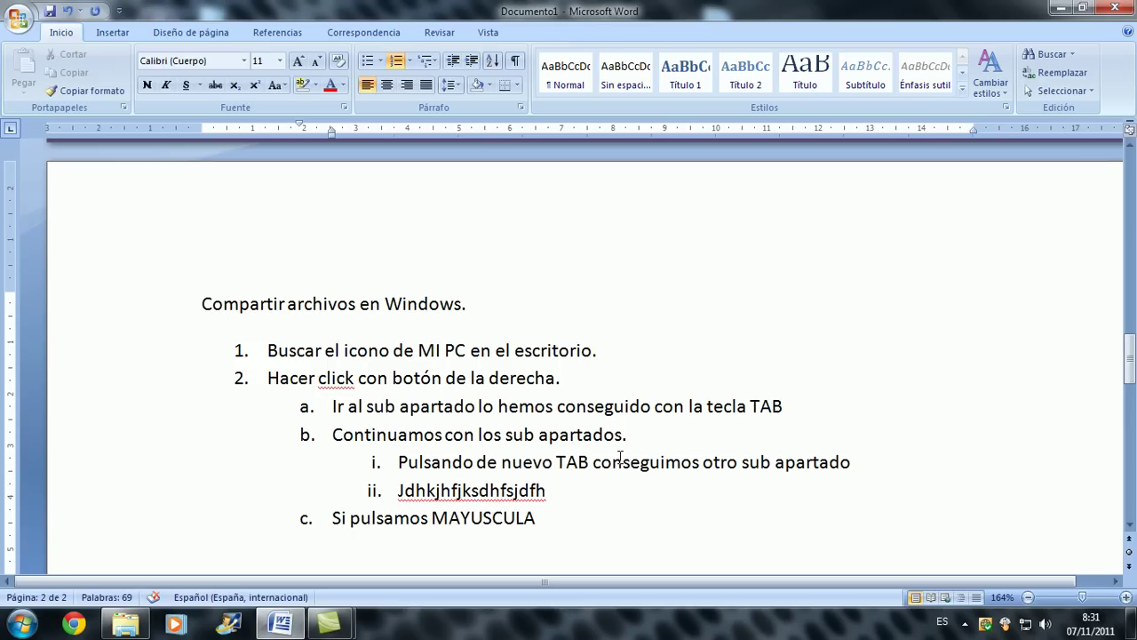
pyautogui.write('+')
pyautogui.write('TAB')
pyautogui.write(' salimos de los sub apartados')
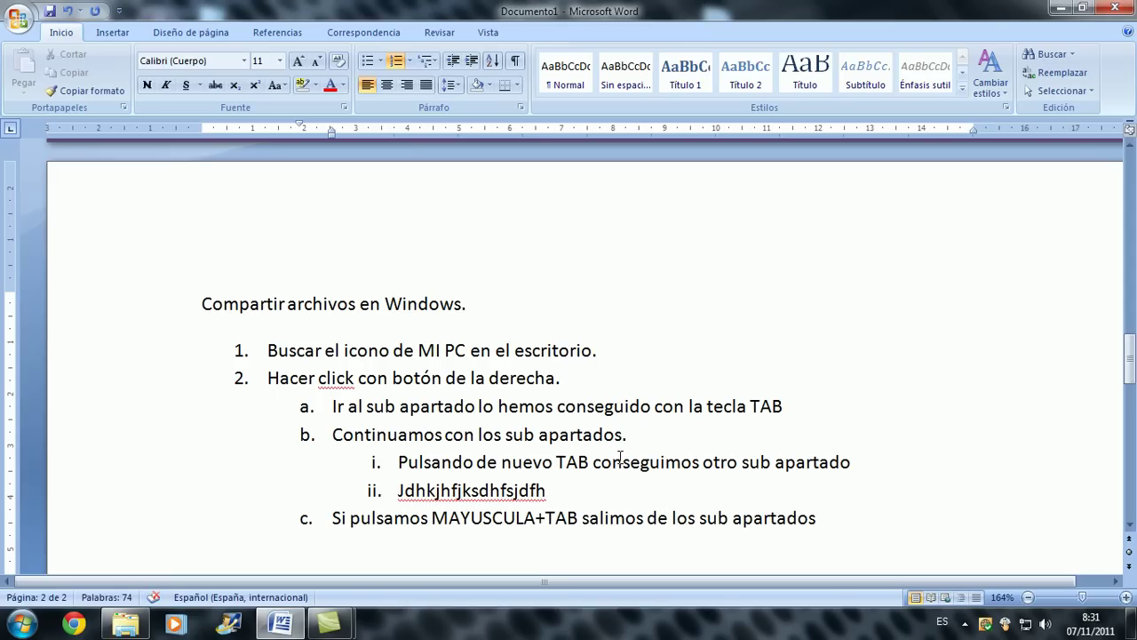
pyautogui.write(' para ')
pyautogui.write('ir la')
pyautogui.write('numeración principal.')
pyautogui.press('Return')
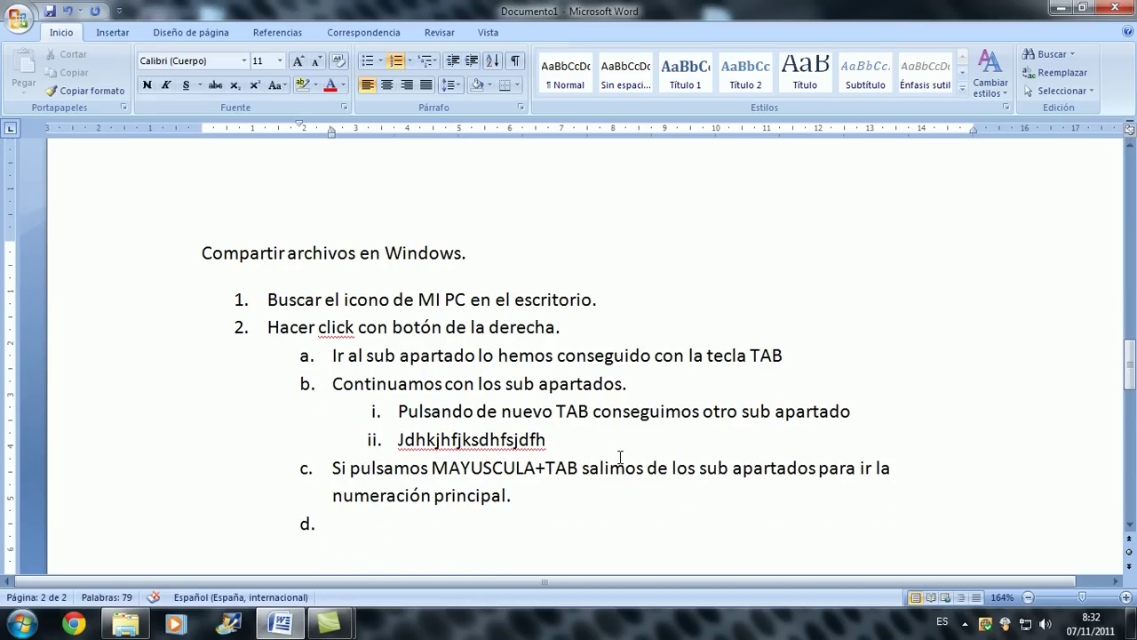
pyautogui.hotkey('shift', 'Tab')
pyautogui.write('MAYUSCULA')
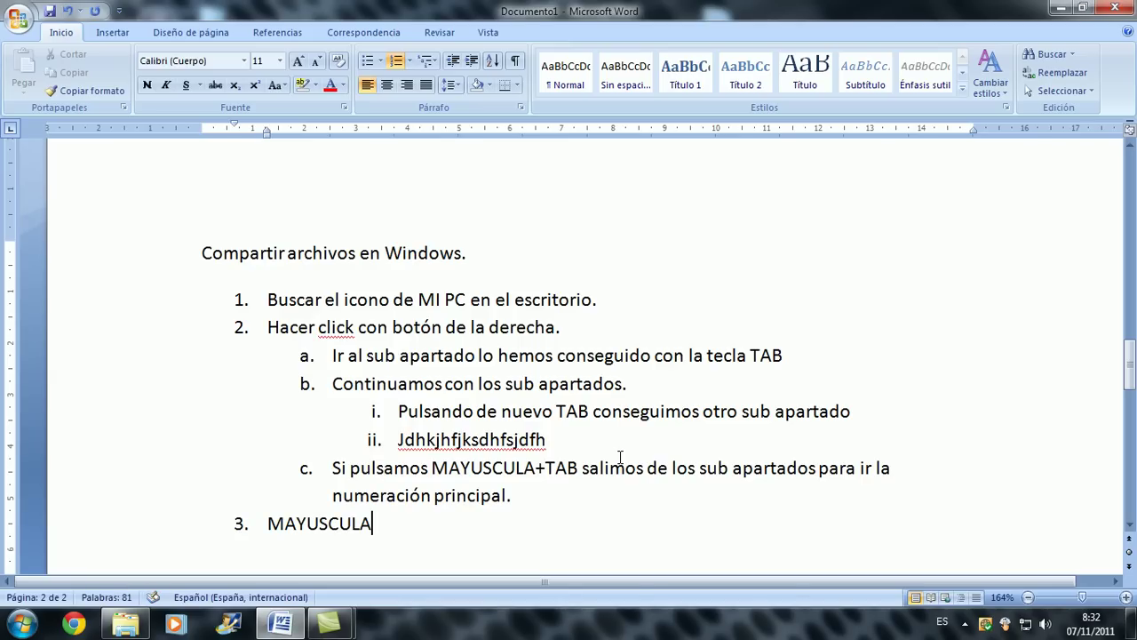
pyautogui.write('+TAB de')
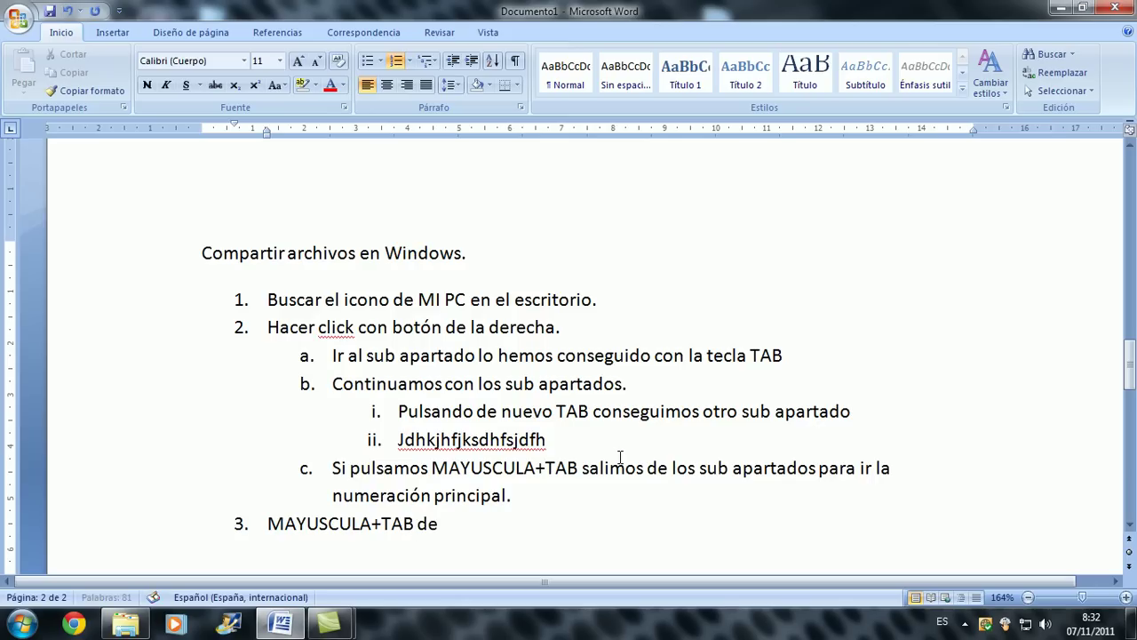
pyautogui.write(' nuevo')
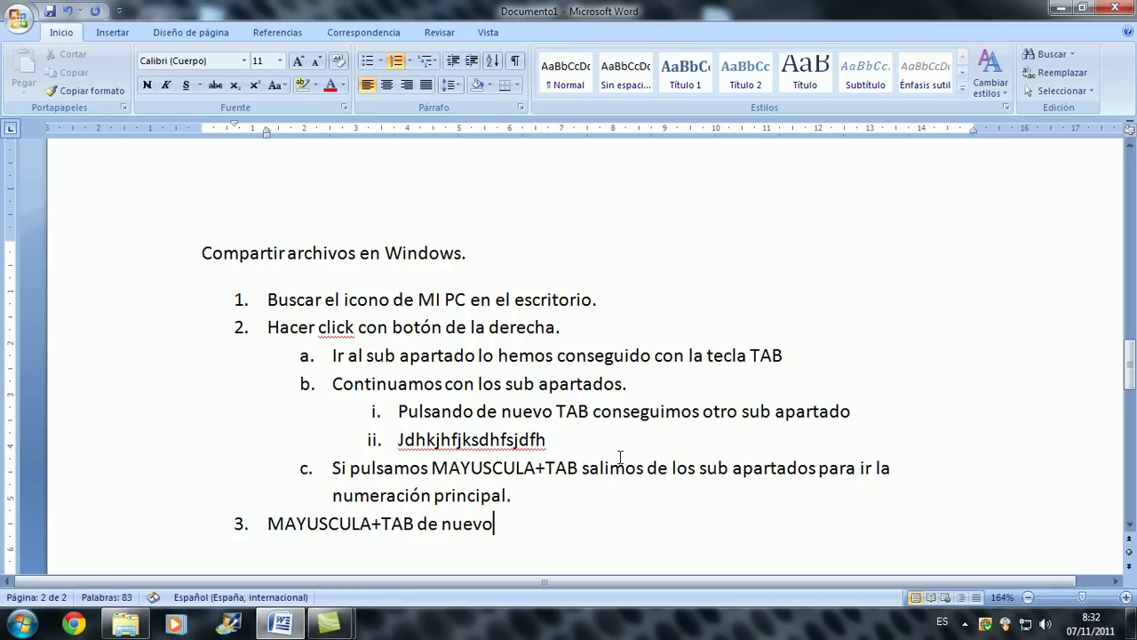
pyautogui.write('.')
# - Zoom out to about 71% so the cover page and the list page appear side by side
pyautogui.scroll(-4, 329, 515)
pyautogui.scroll(5, 337, 483)
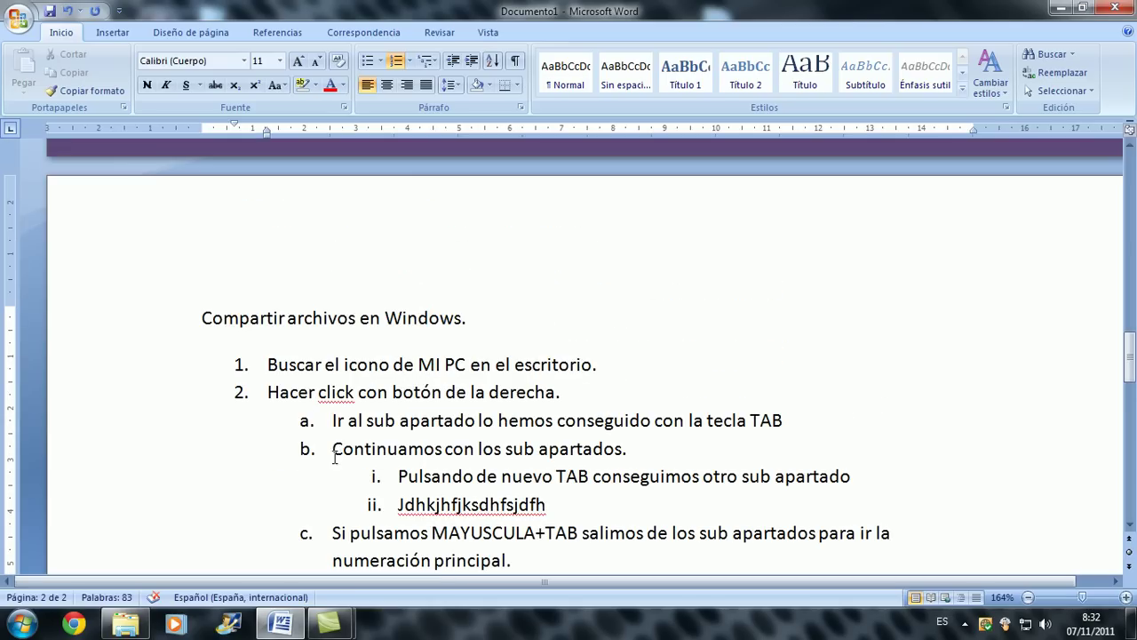
pyautogui.scroll(-1, 435, 454)
pyautogui.scroll(-4, 435, 453)
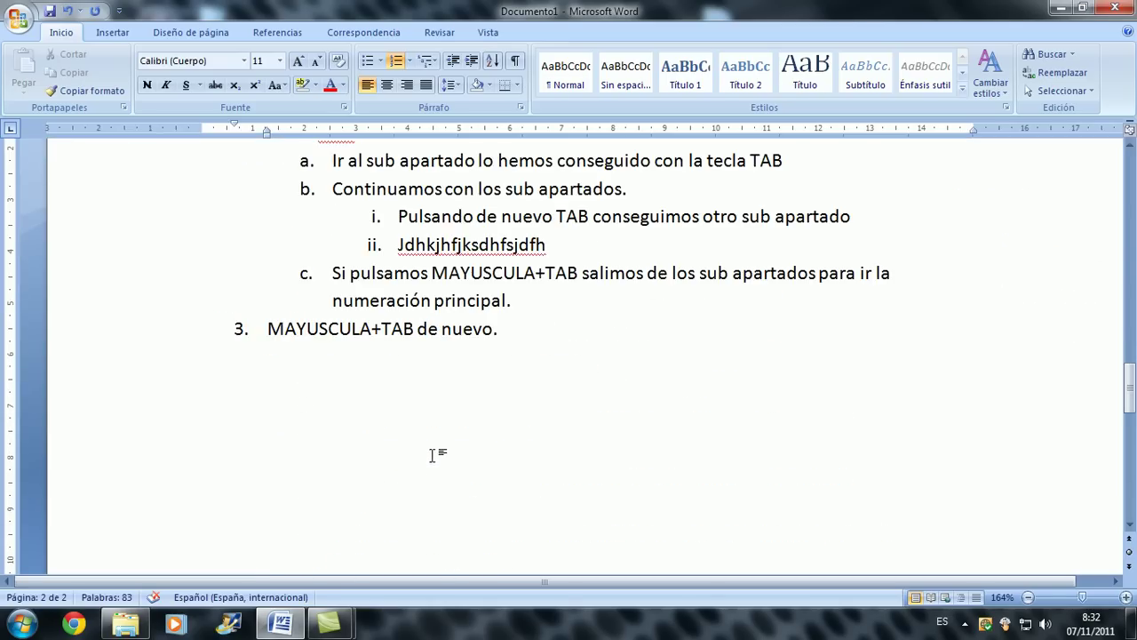
pyautogui.scroll(4, 434, 453)
pyautogui.scroll(5, 434, 455)
pyautogui.scroll(10, 434, 455)
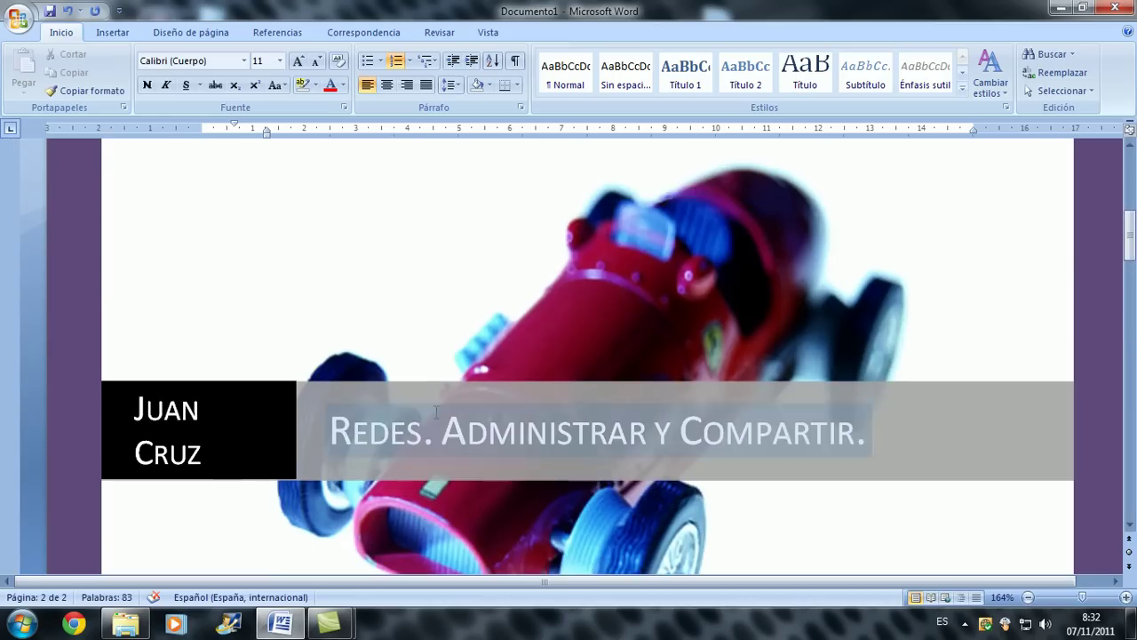
pyautogui.moveTo(1081, 597); pyautogui.dragTo(1068, 601)
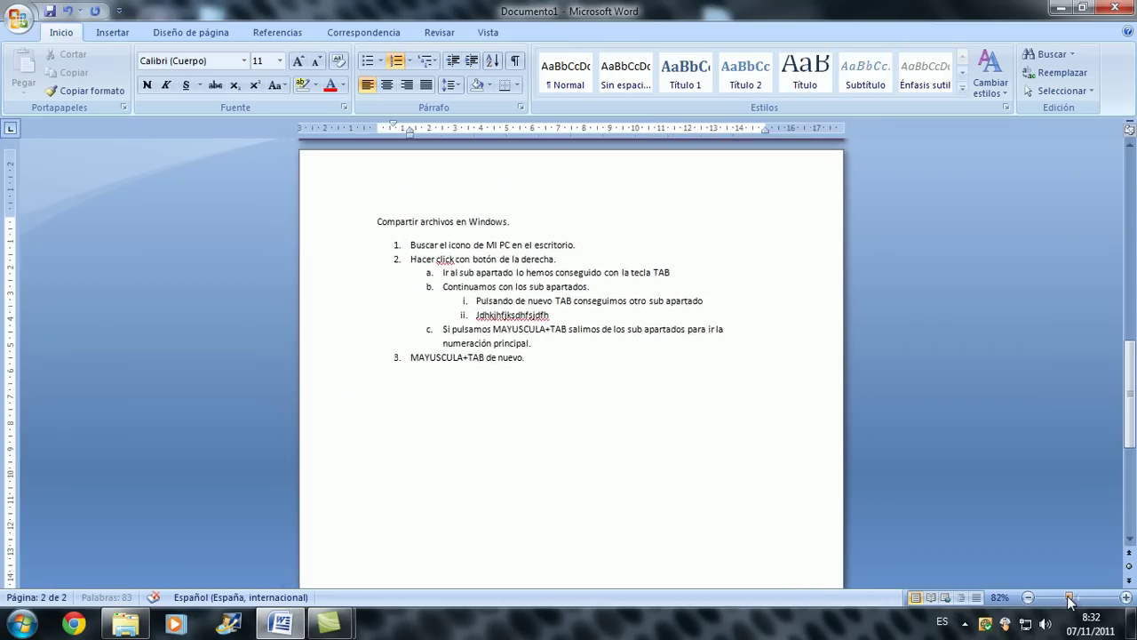
pyautogui.moveTo(1068, 602); pyautogui.dragTo(1064, 597)
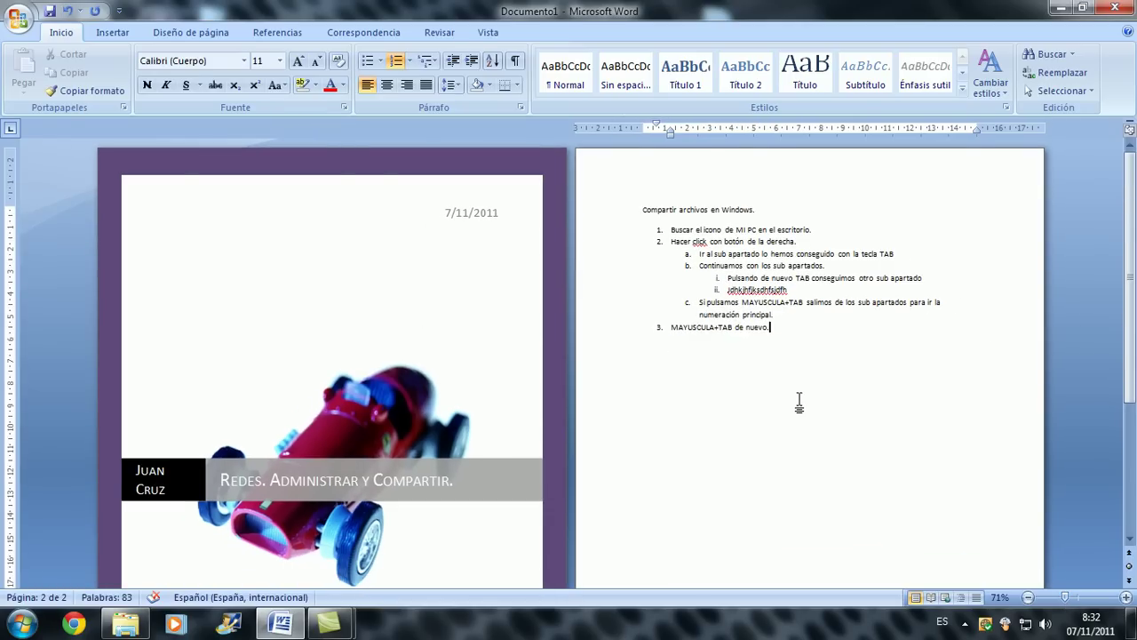
pyautogui.scroll(-3, 797, 405)
pyautogui.scroll(-2, 797, 404)
pyautogui.scroll(4, 799, 400)
pyautogui.scroll(1, 801, 397)
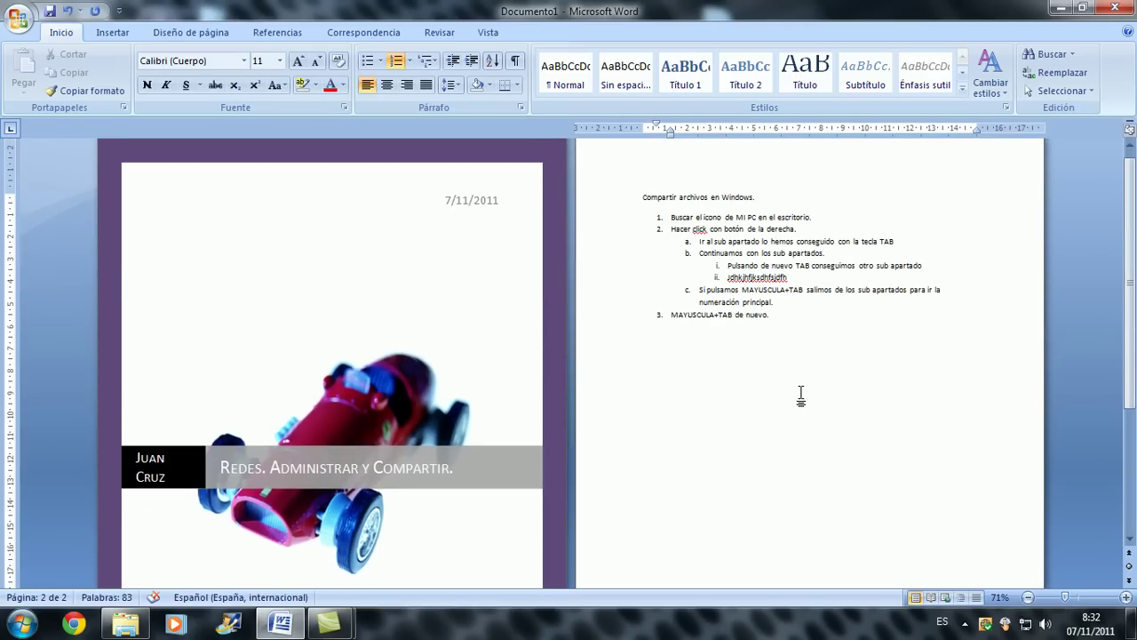